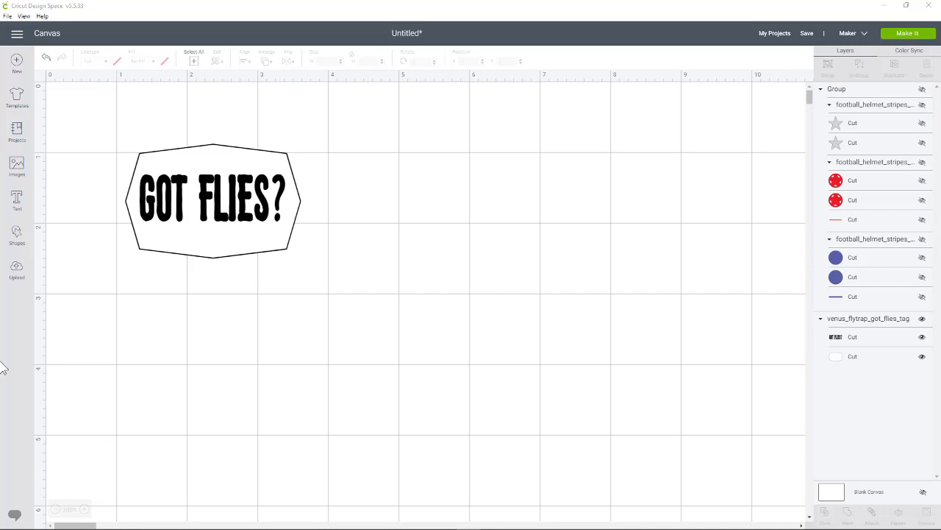
- Zoom in to about 500% on the GOT FLIES? tag's lettering, then zoom back out
left_click(179, 214)
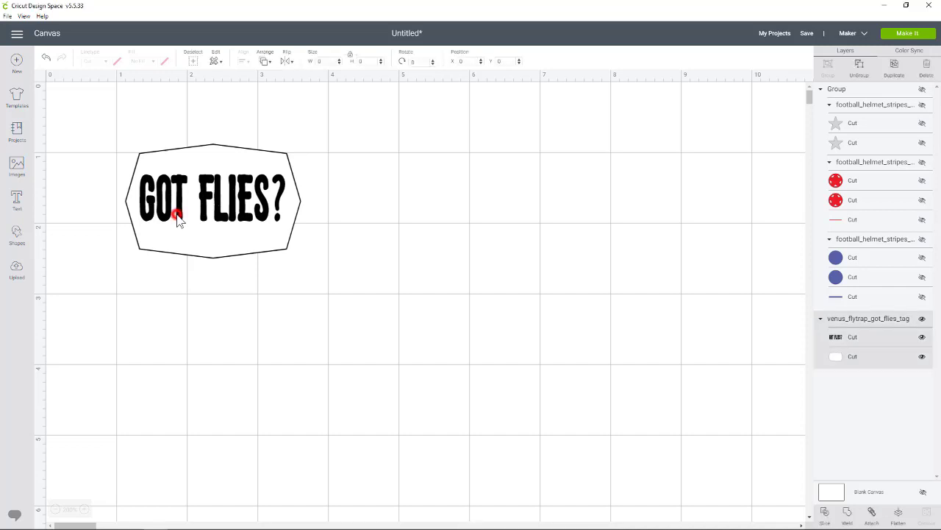
left_click(84, 510)
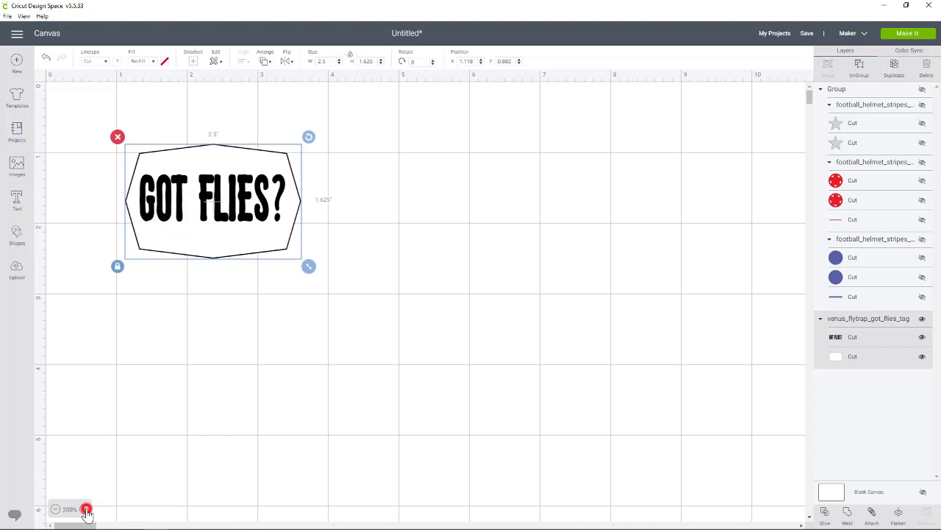
left_click(85, 510)
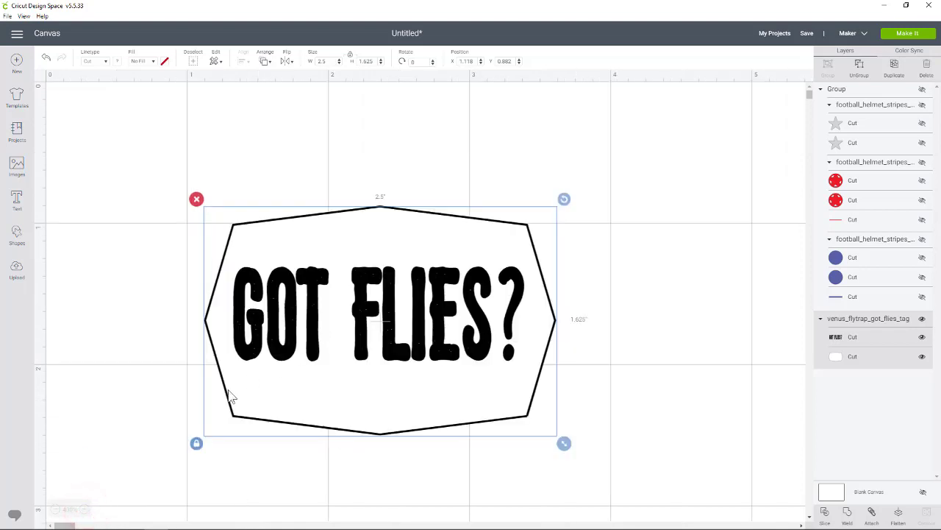
left_click(85, 510)
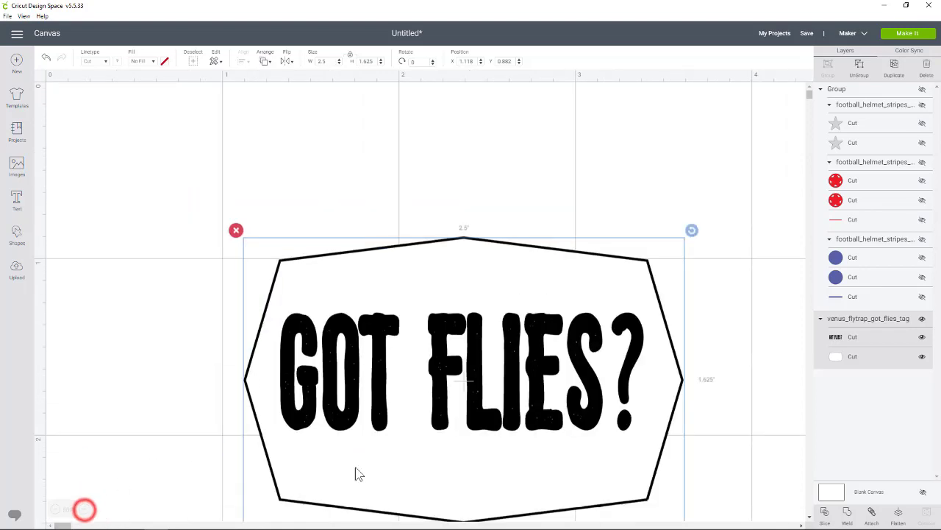
left_click(336, 383)
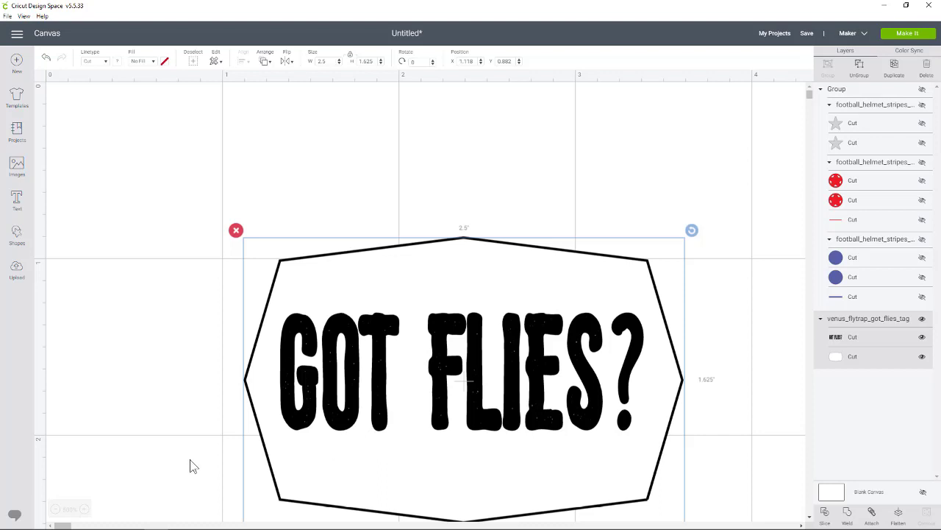
left_click(56, 510)
left_click(56, 509)
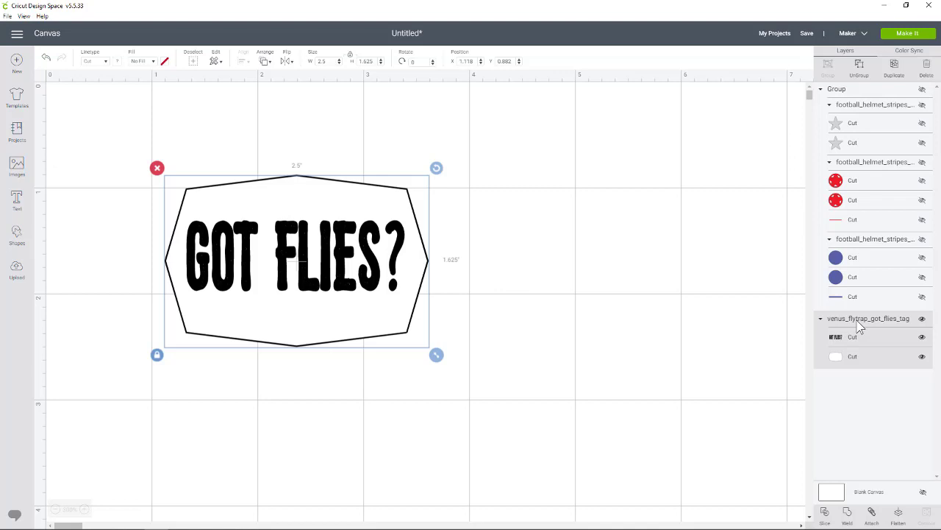
- Collapse the helmet group's layers and nudge the GOT FLIES? tag to X 1.359, Y 0.651 in
left_click(820, 89)
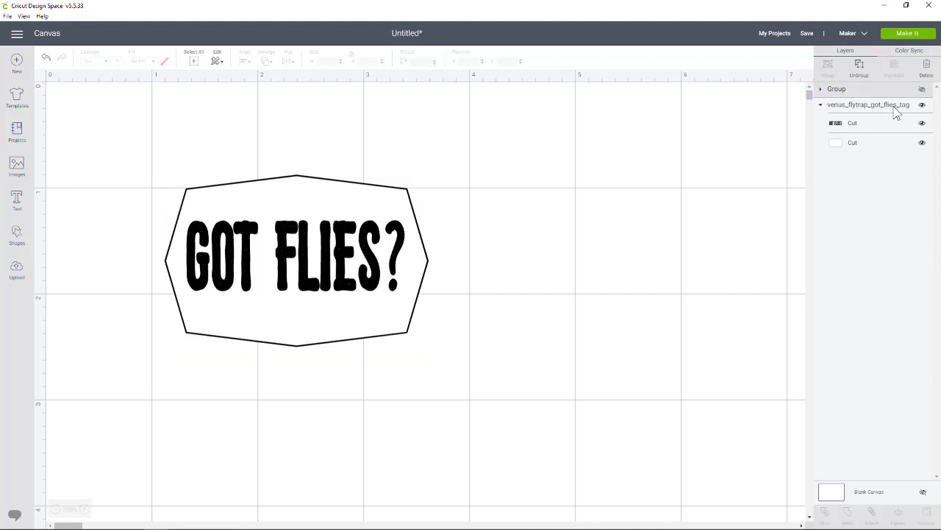
left_click(841, 125)
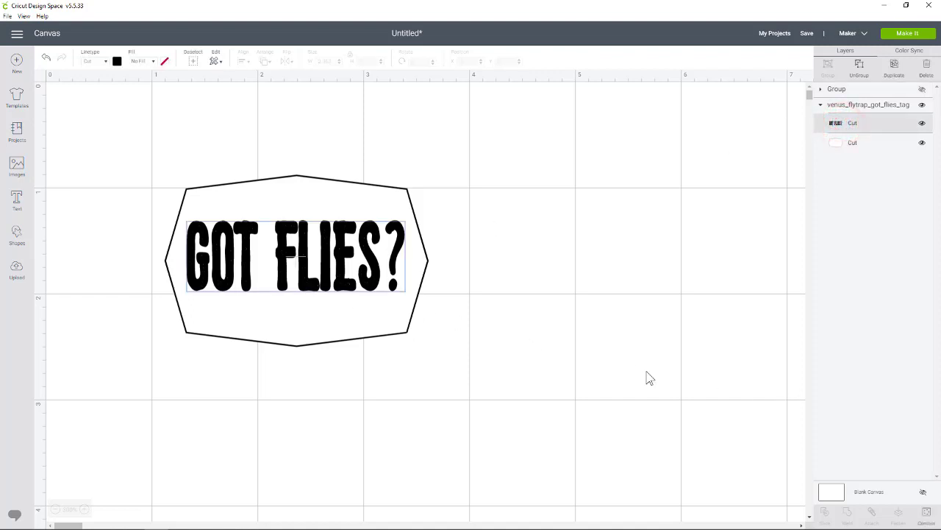
left_click_drag(309, 290, 337, 266)
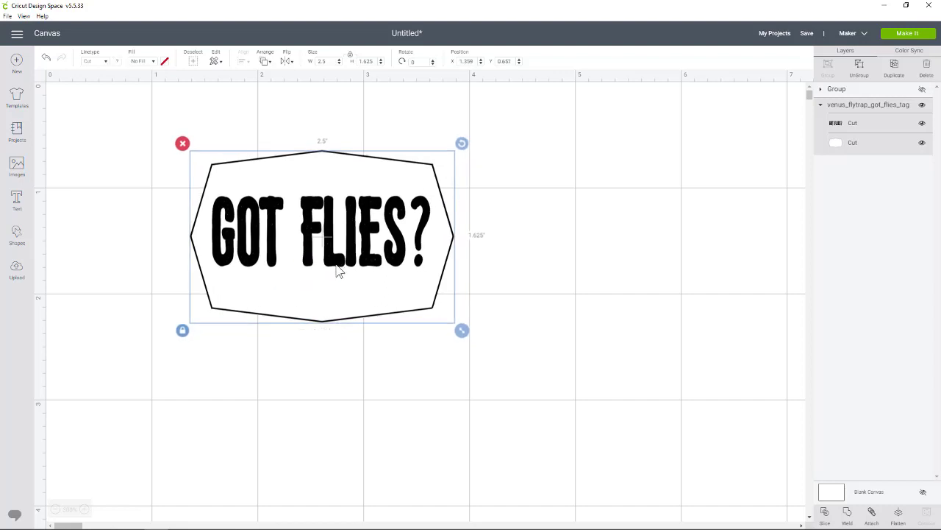
- Flatten the GOT FLIES? tag into one Cut | Print image, nudge it up, and preview the mat
right_click(337, 269)
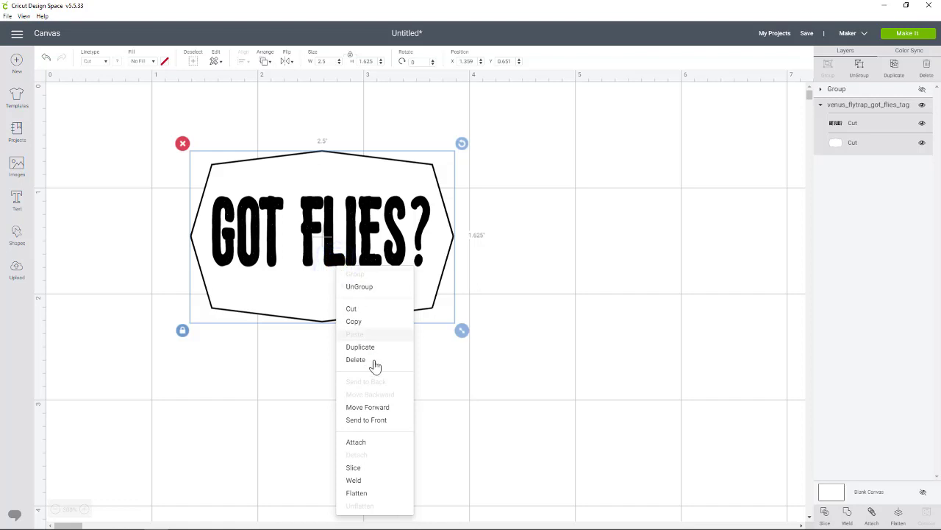
left_click(367, 492)
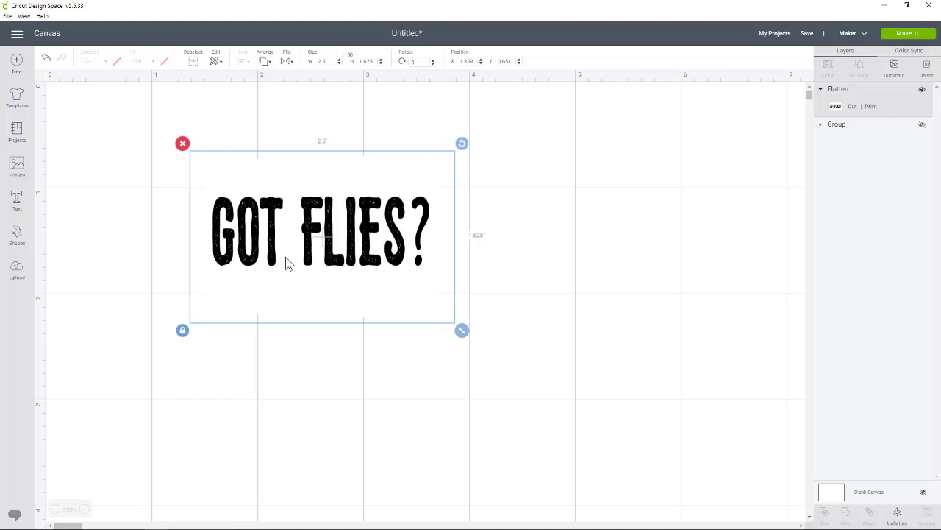
left_click_drag(270, 247, 271, 237)
left_click(918, 34)
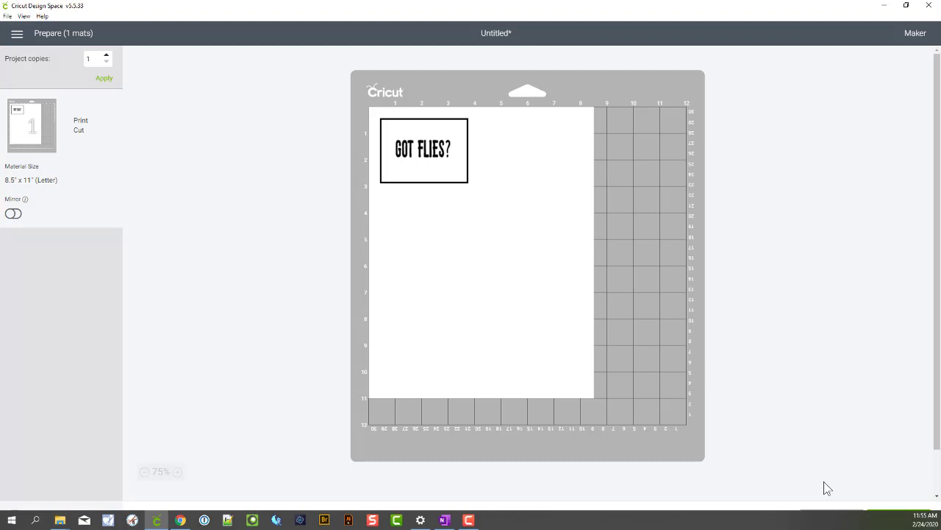
left_click(832, 515)
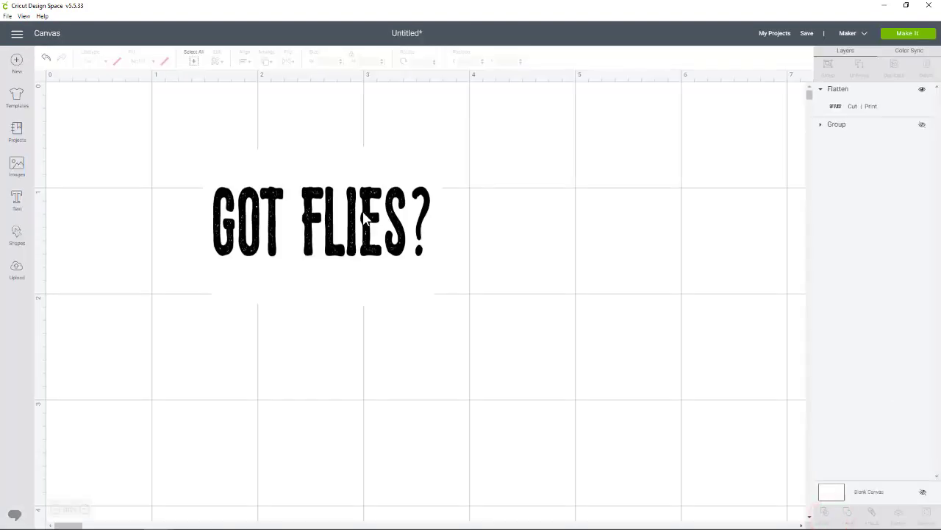
- Unflatten the tag into two Cut | Print layers and move it to X 0.604, Y 0.09
left_click(516, 264)
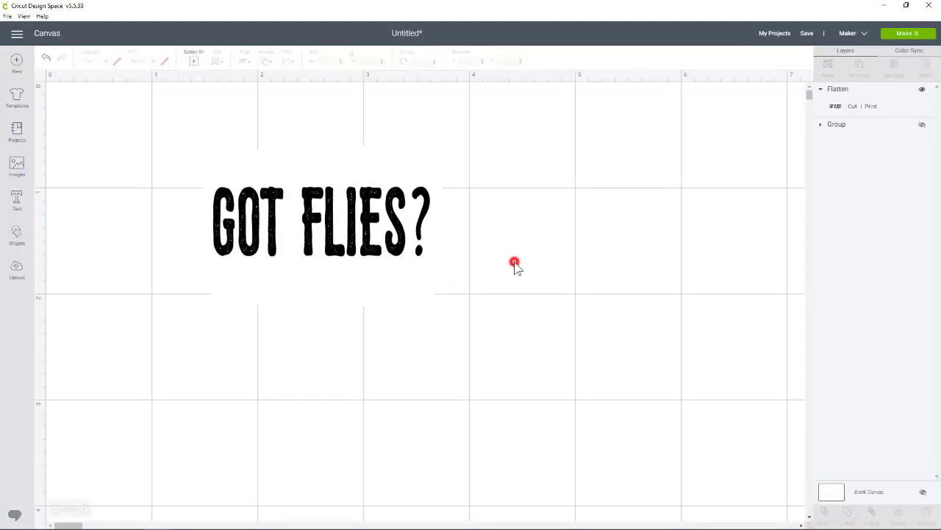
right_click(313, 227)
left_click(343, 468)
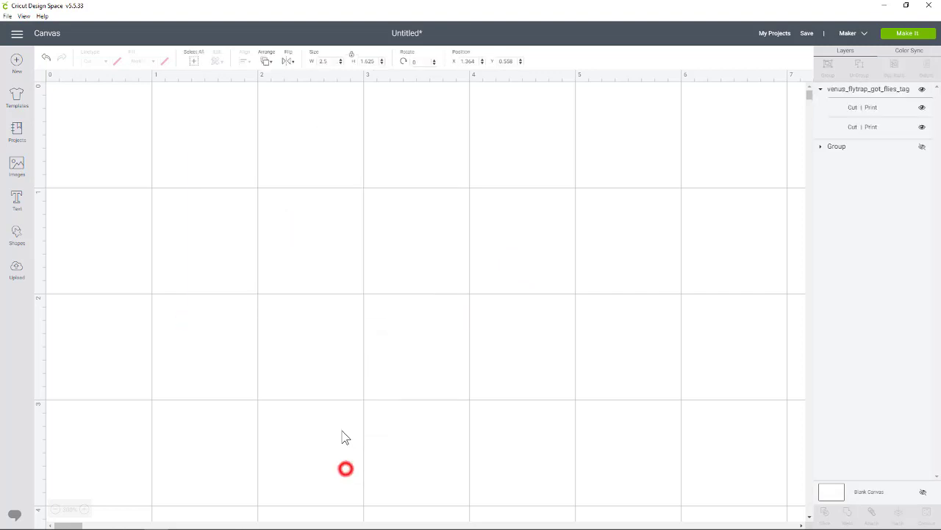
left_click(315, 277)
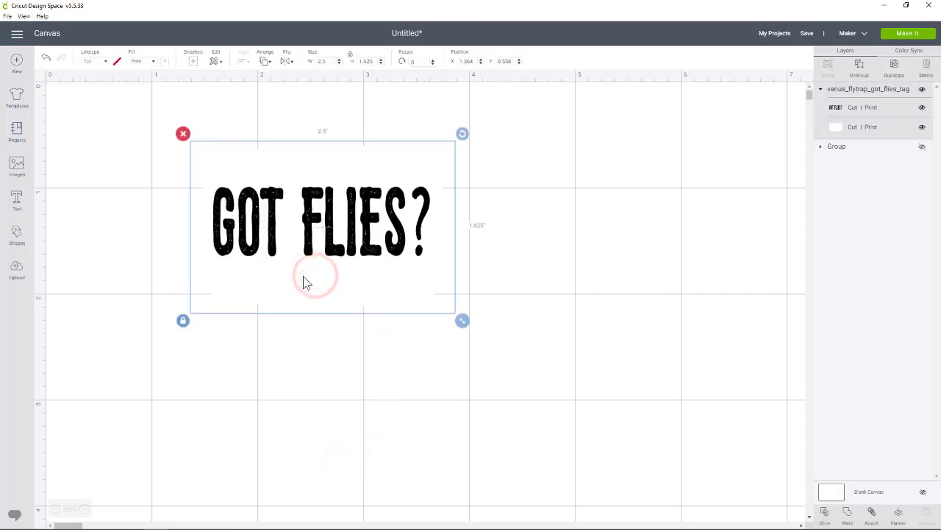
left_click_drag(303, 276, 196, 229)
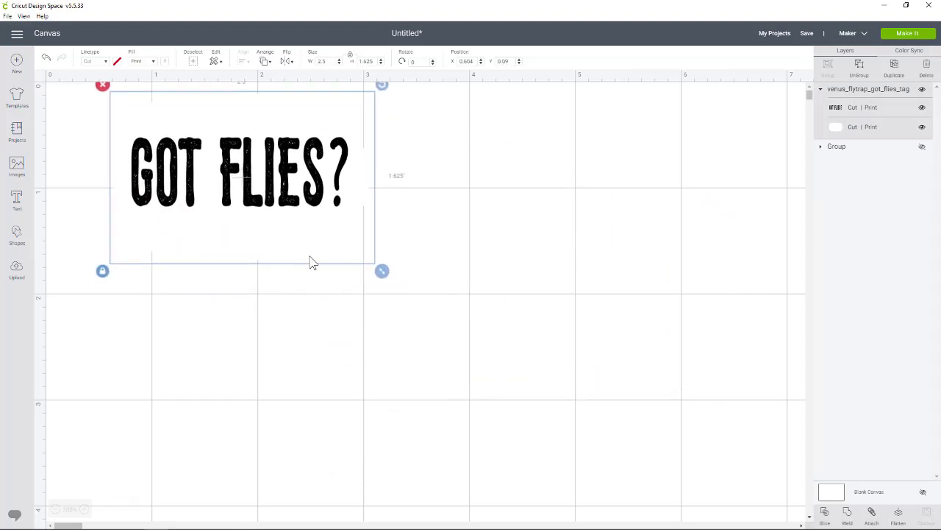
- Select only the GOT FLIES? lettering layer in the Layers panel
right_click(209, 199)
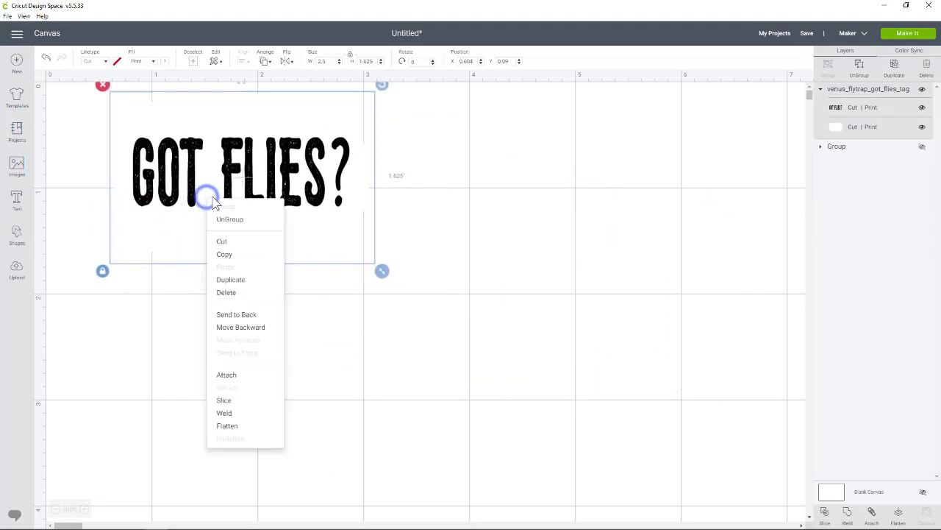
left_click(453, 246)
left_click(864, 113)
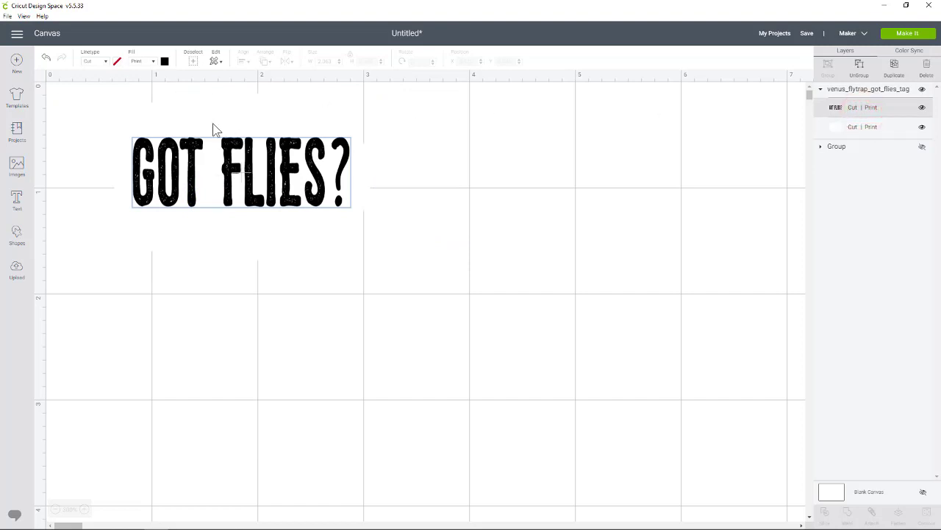
- Change the GOT FLIES? lettering print colour from black to a tan brown, about #9b7e57
left_click(165, 62)
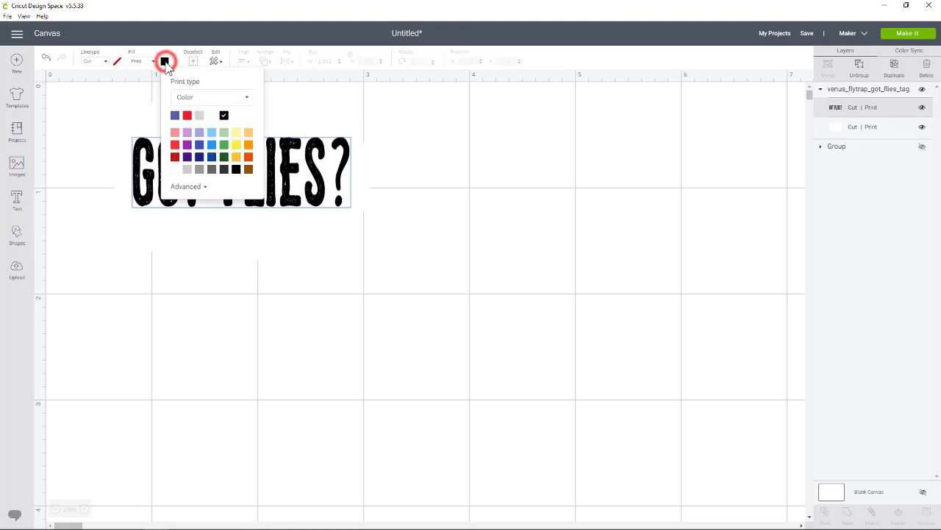
left_click(211, 156)
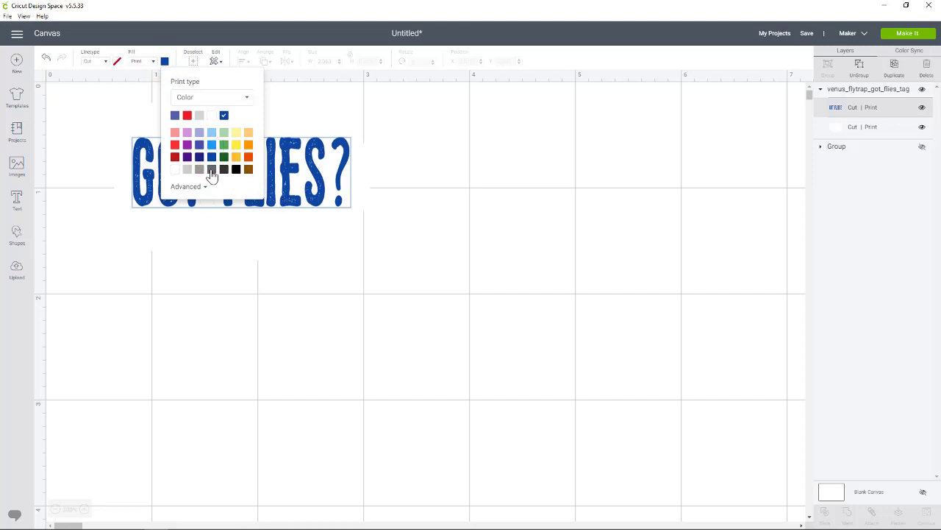
left_click(247, 170)
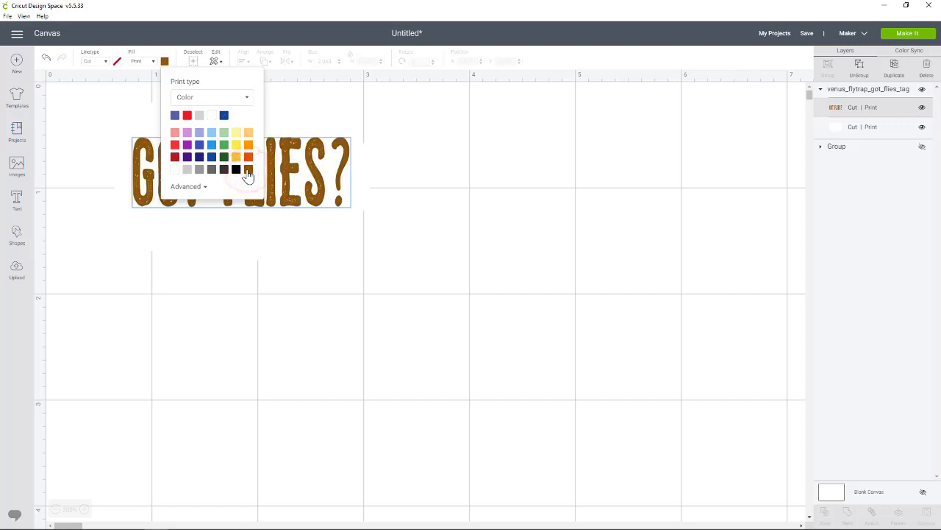
left_click(203, 187)
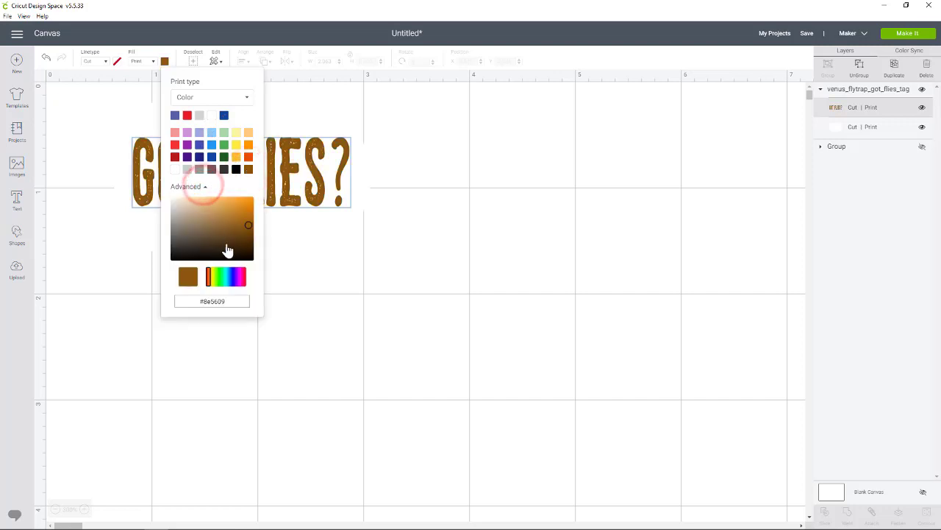
mouse_move(244, 231)
left_mouse_down()
mouse_move(208, 234)
mouse_move(209, 218)
mouse_move(200, 223)
mouse_move(214, 219)
left_mouse_up()
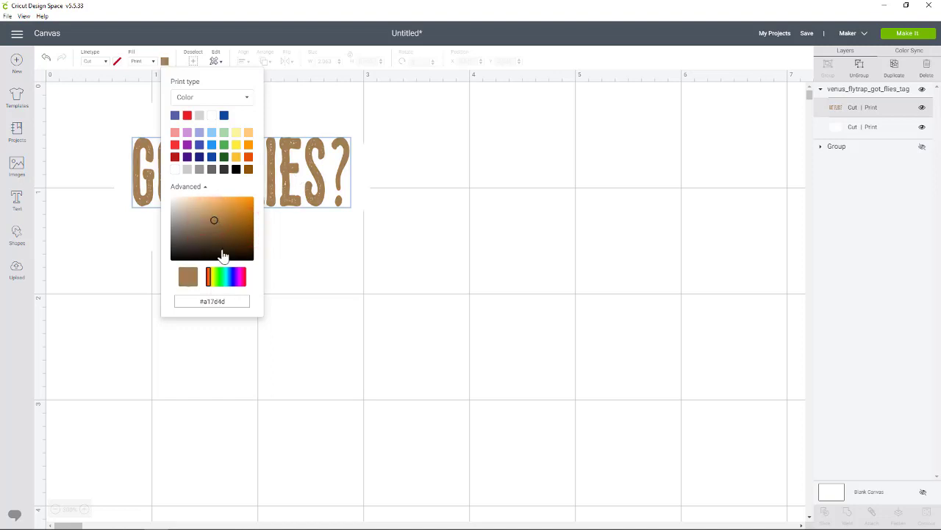
left_click(208, 222)
left_click(295, 278)
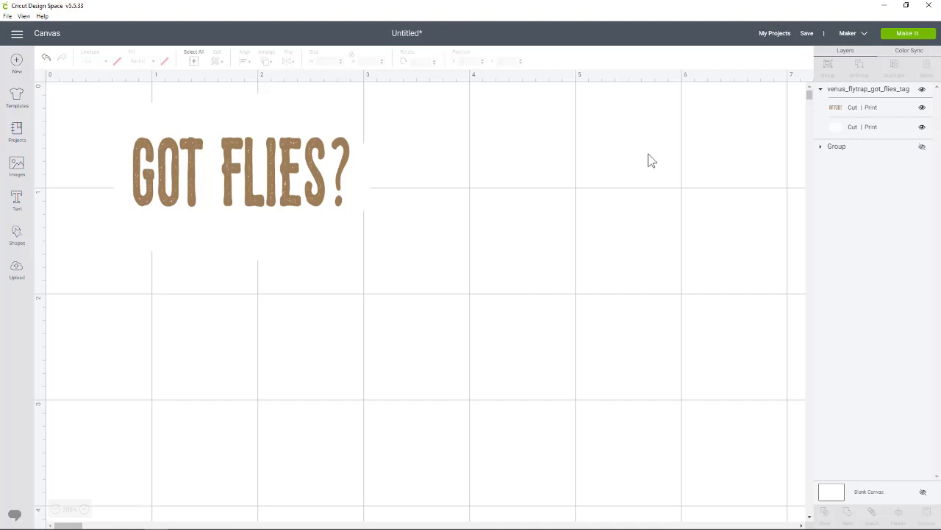
- Select the tan-lettered tag, flatten it to one Cut | Print layer, and move it to X 0.489, Y 0.164
left_click_drag(455, 279, 187, 126)
left_click_drag(435, 298, 214, 112)
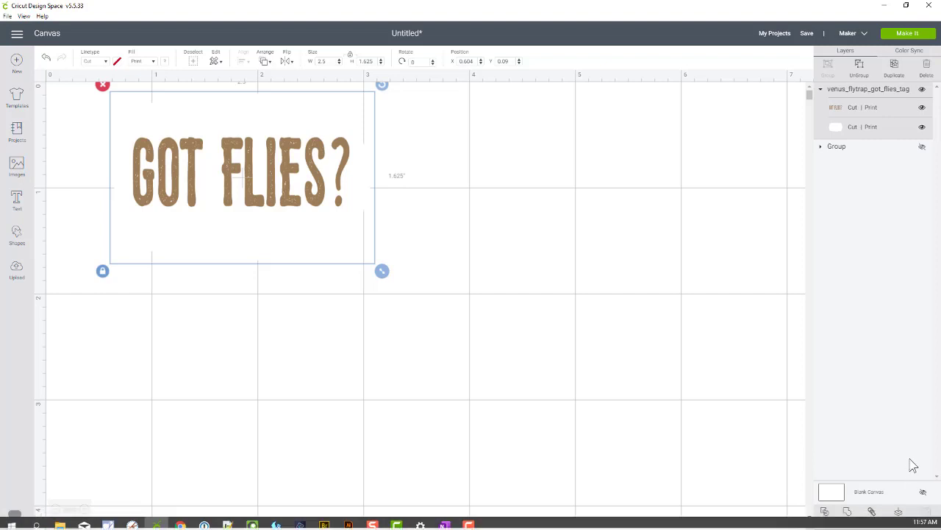
left_click(900, 515)
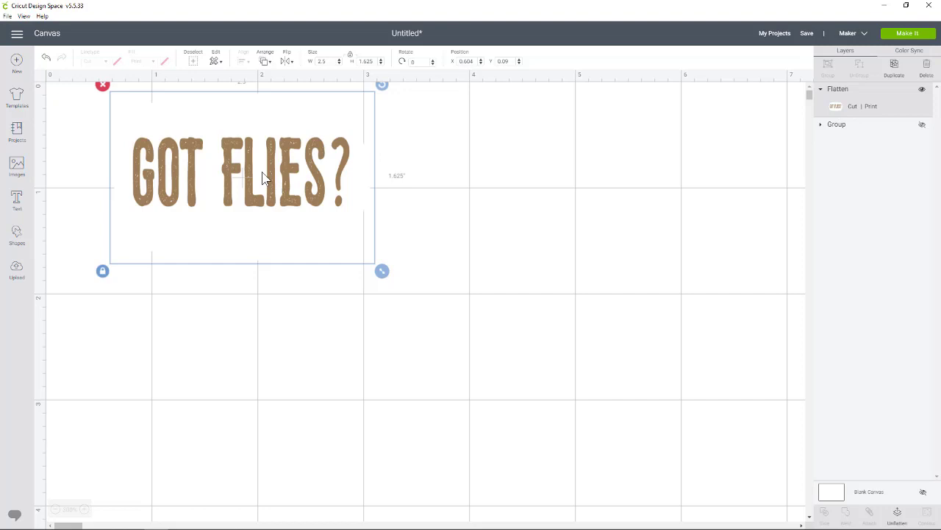
left_click_drag(263, 177, 250, 185)
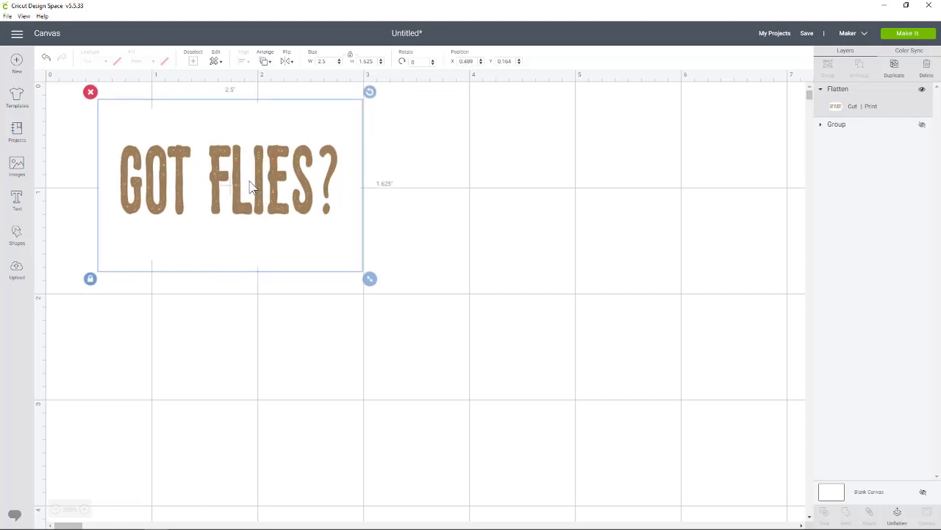
- Hide the flattened GOT FLIES? layer, show the football helmet group, and shift it slightly up-right
left_click(922, 90)
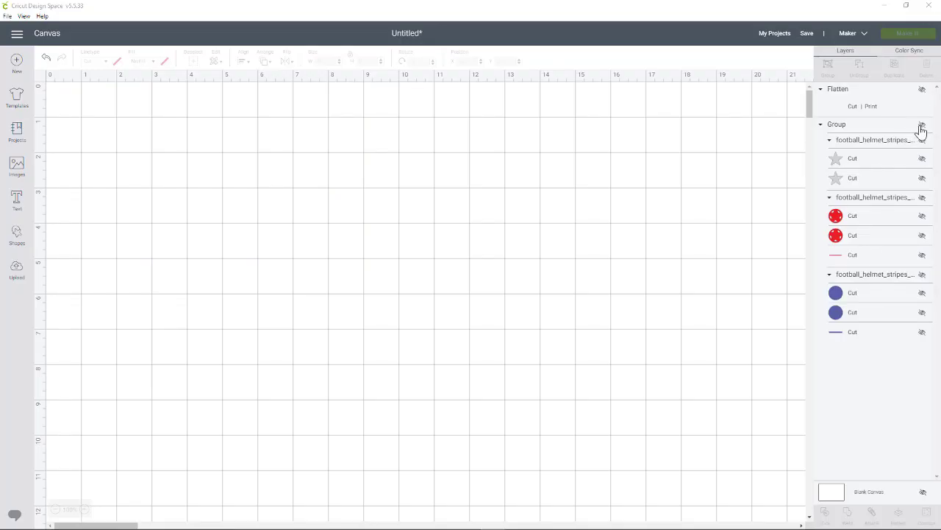
left_click(922, 125)
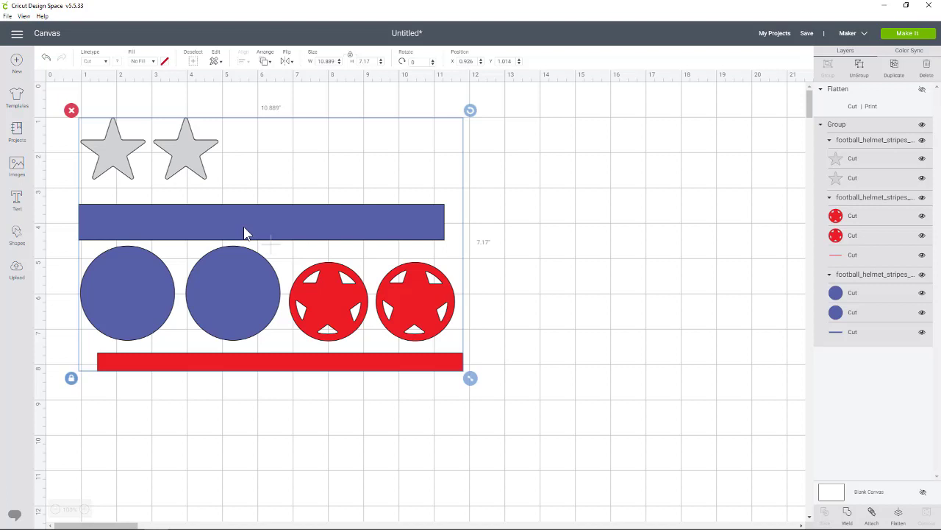
left_click_drag(246, 234, 251, 229)
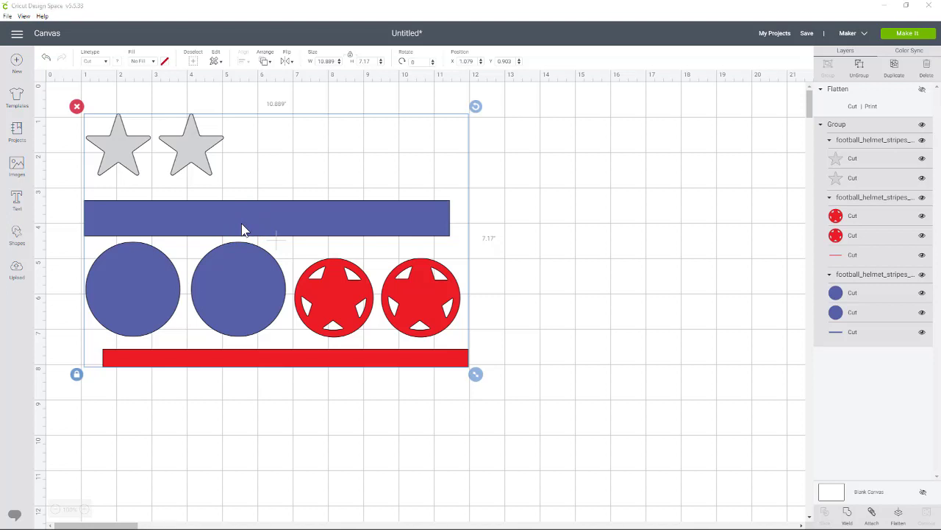
key("alt+Tab")
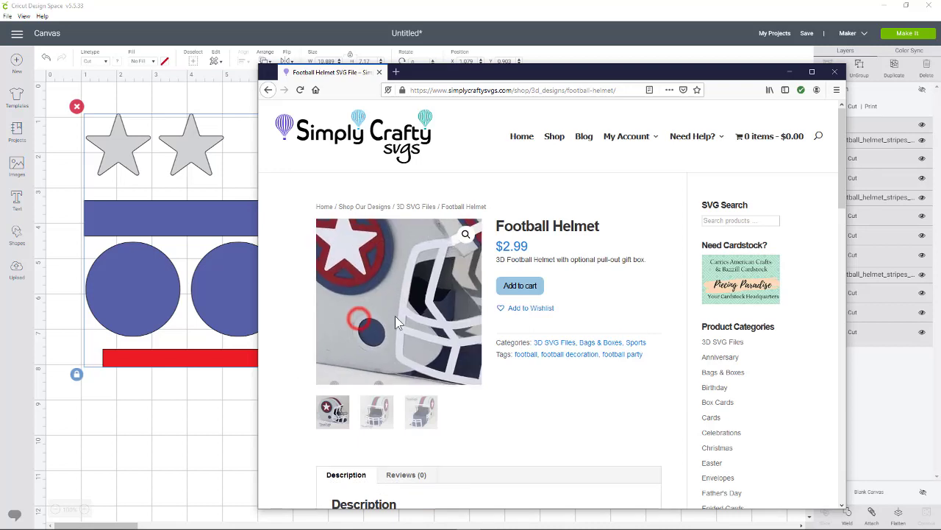
- Enlarge the Football Helmet product photo on Simply Crafty SVGs, then close the browser
left_click(466, 235)
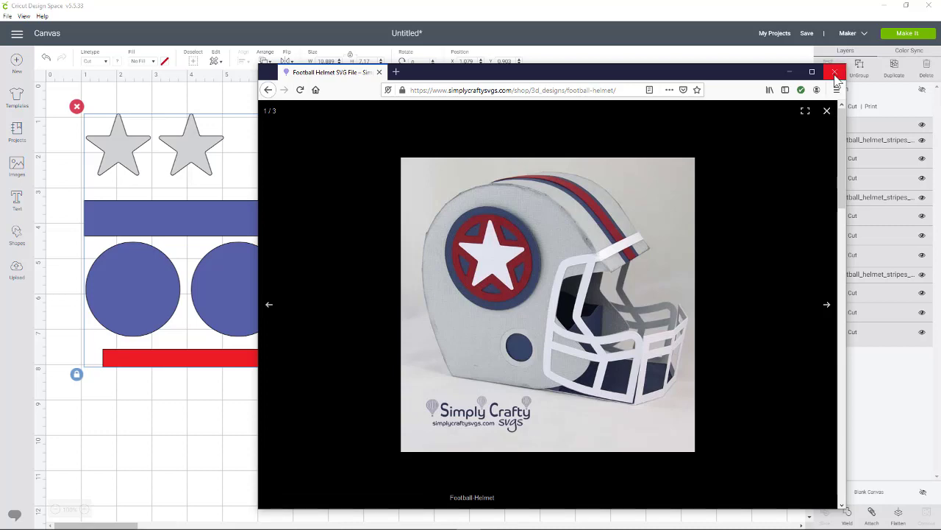
left_click(835, 74)
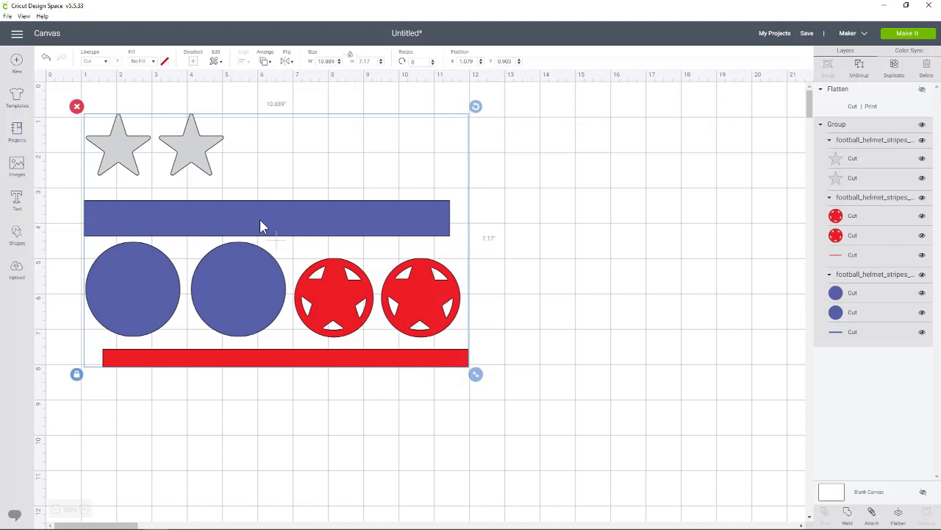
- Ungroup the helmet design, then ungroup its blue shapes group
left_click(260, 220)
mouse_move(300, 211)
left_mouse_down()
mouse_move(428, 215)
mouse_move(216, 215)
mouse_move(309, 211)
left_mouse_up()
right_click(320, 217)
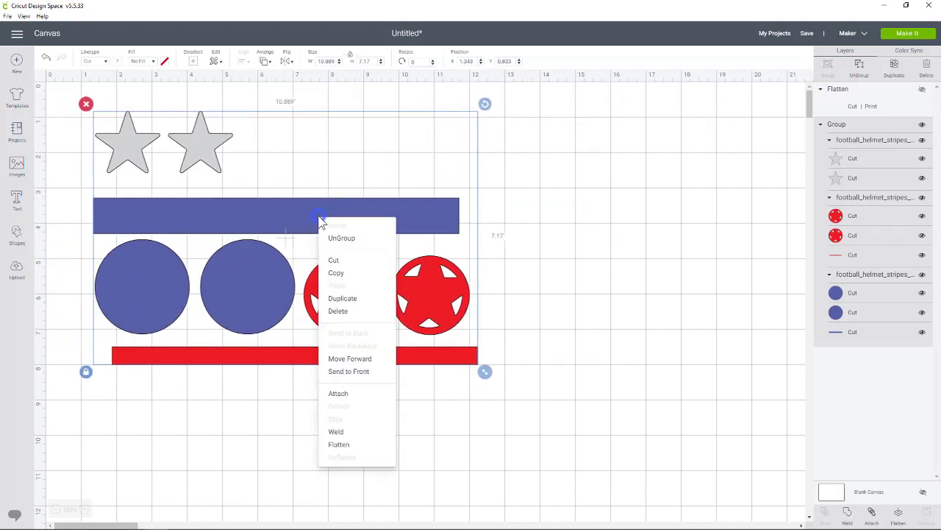
left_click(333, 240)
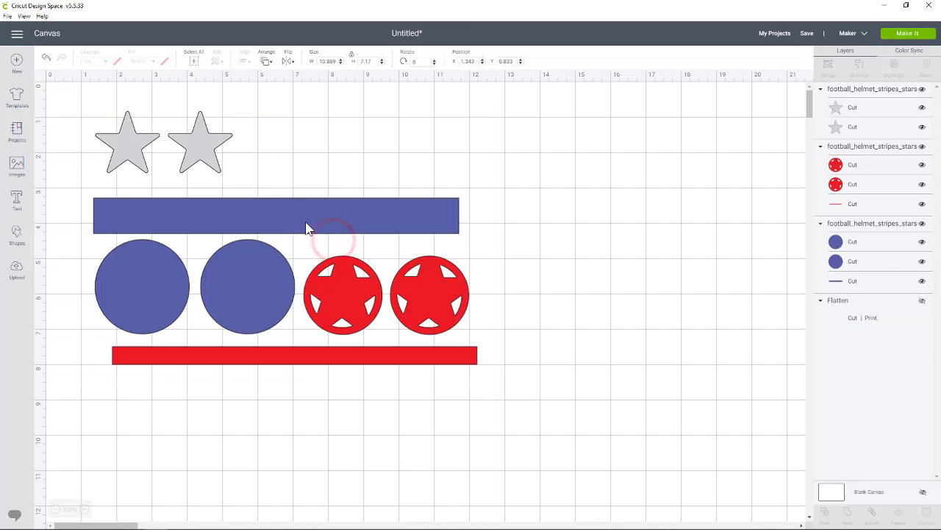
left_click(305, 222)
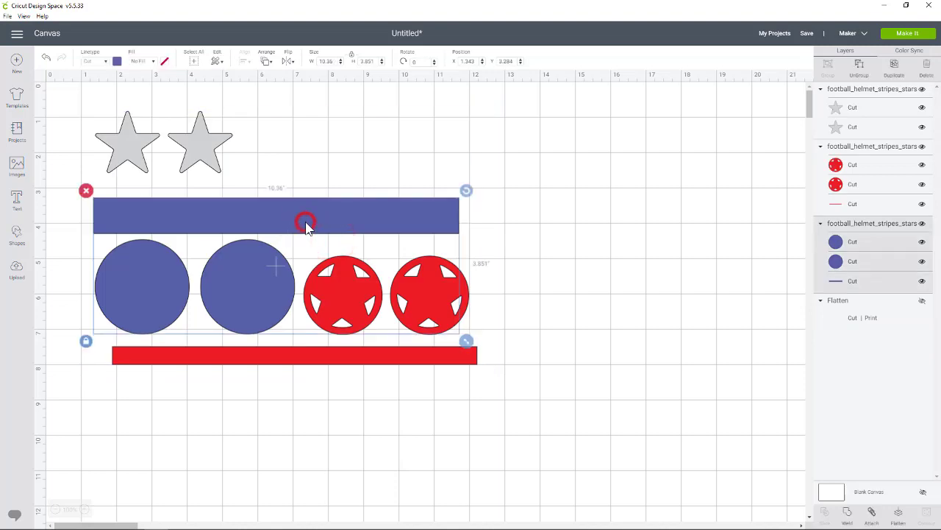
right_click(245, 225)
left_click(261, 247)
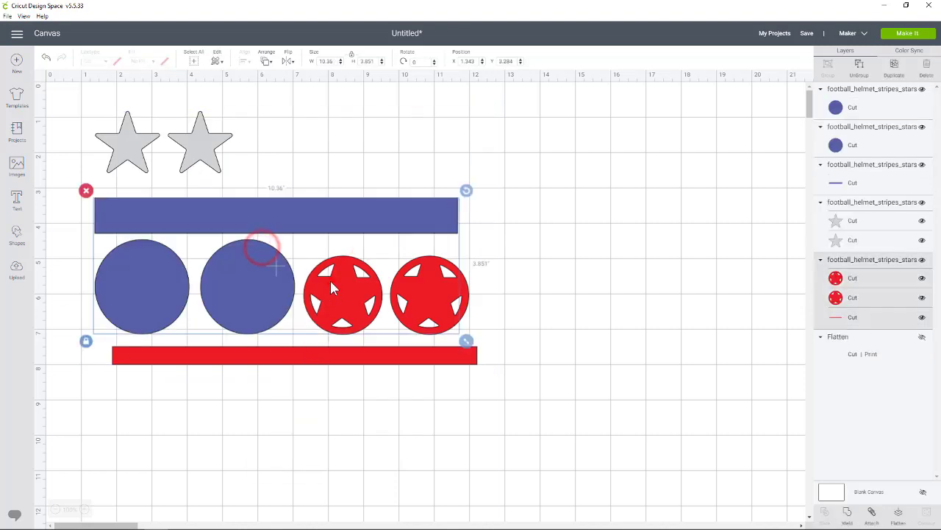
- Ungroup the red star-circle group and the pair of grey stars into separate layers
right_click(332, 275)
left_click(354, 178)
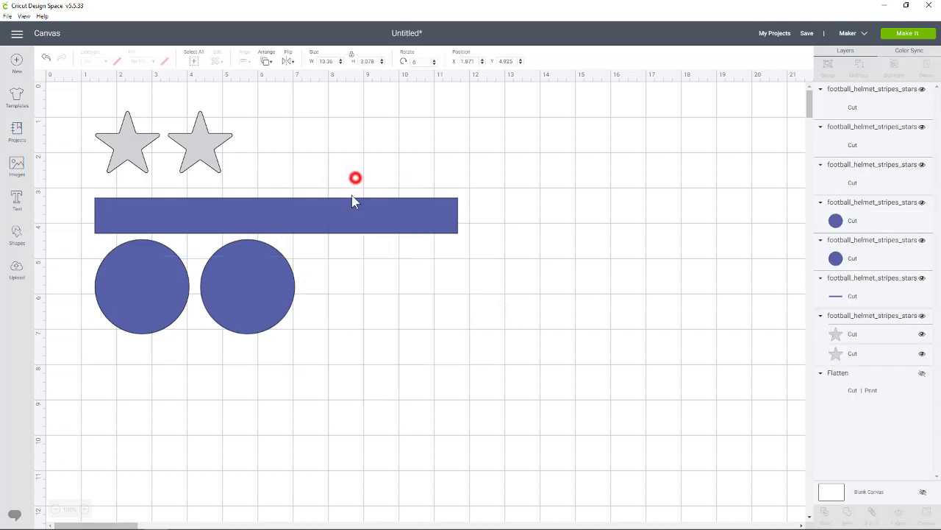
left_click(196, 157)
right_click(197, 157)
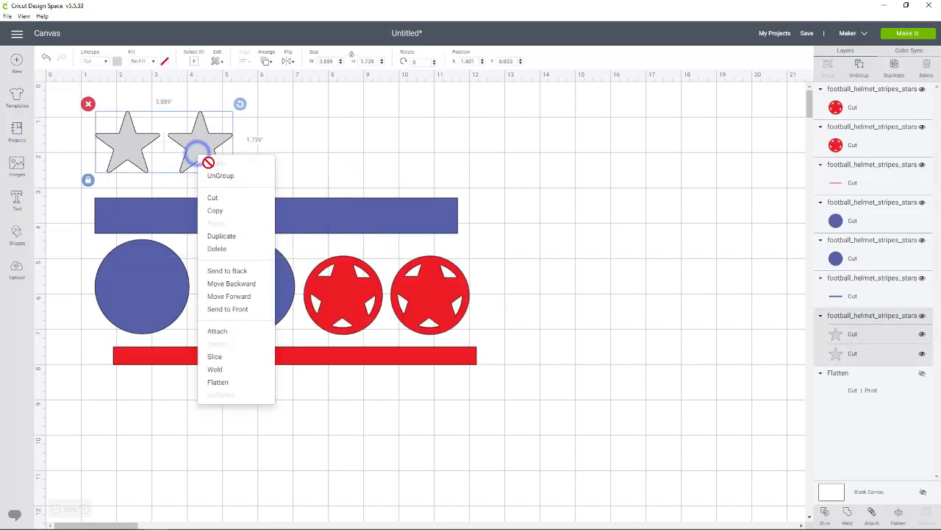
left_click(212, 177)
left_click(334, 316)
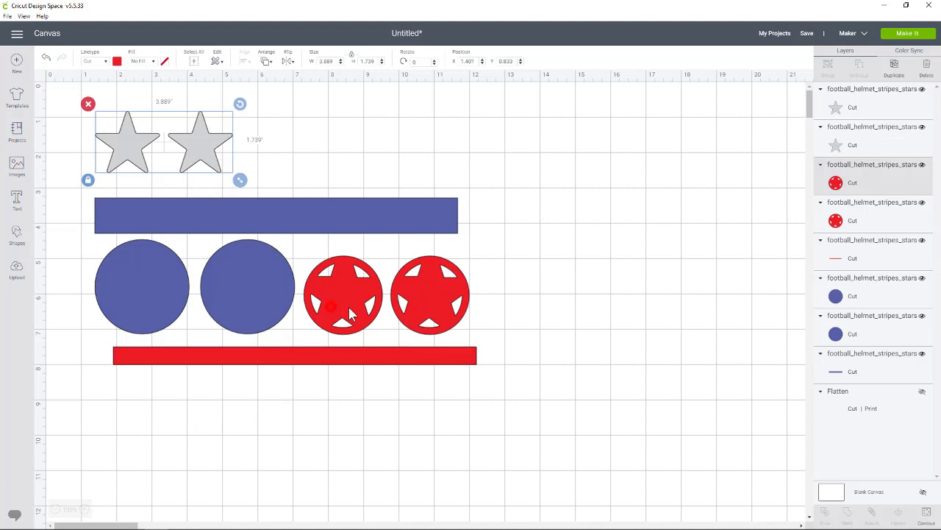
left_click(134, 140)
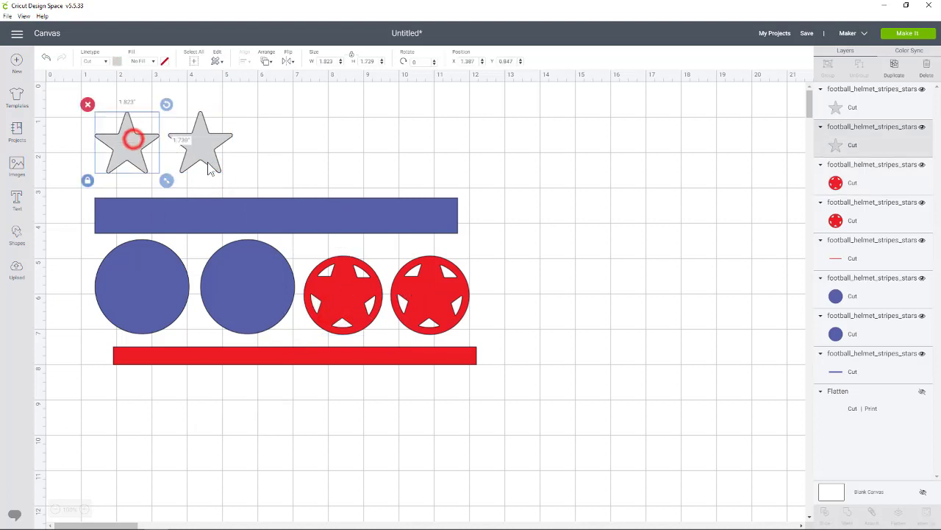
- Move a spare grey star, red star-circle and blue circle to the canvas's right side
left_click_drag(133, 140, 690, 161)
left_click_drag(432, 303, 674, 291)
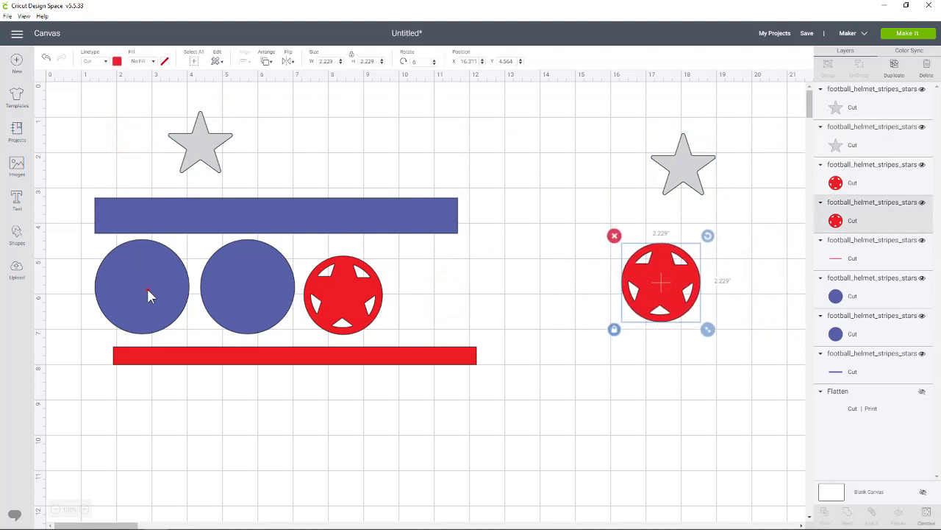
left_click_drag(147, 294, 684, 356)
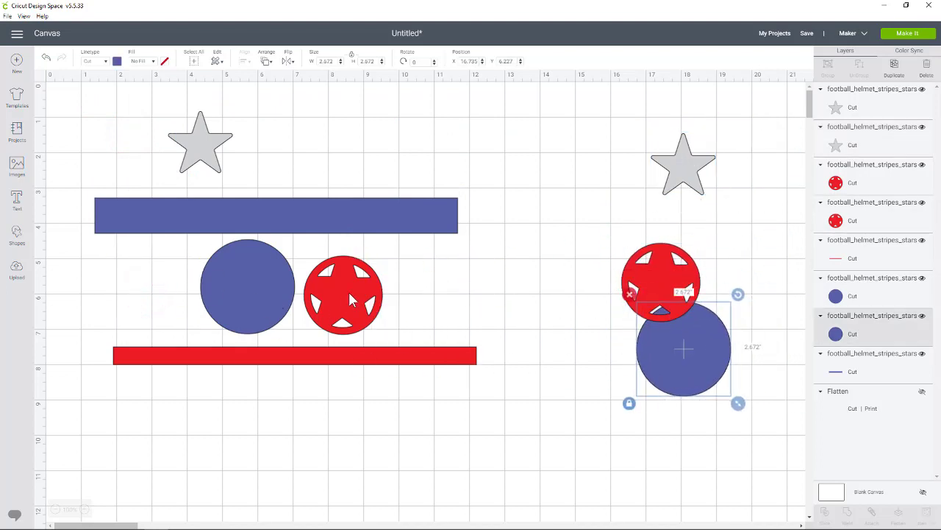
- Stack the grey star on the red star-circle on the blue circle and centre-align them
left_click_drag(352, 299, 256, 292)
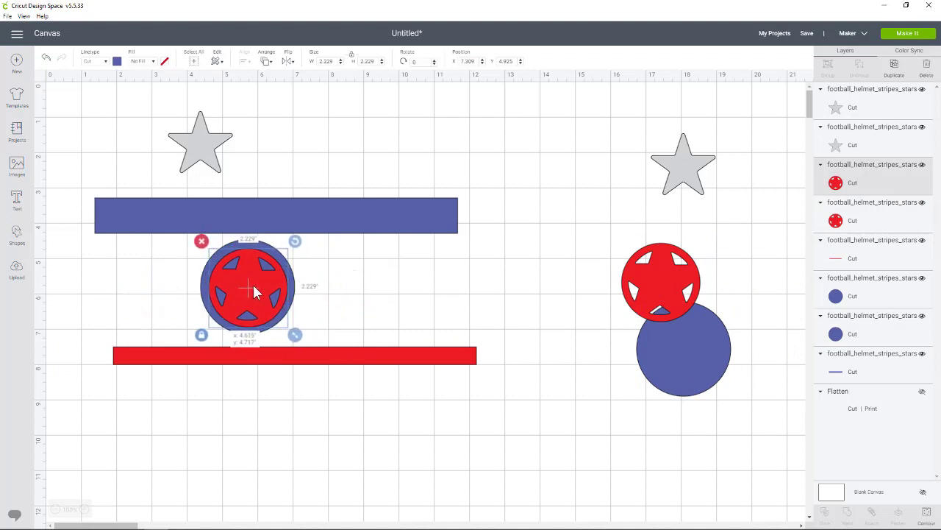
left_click_drag(688, 156, 259, 282)
left_click_drag(326, 325, 182, 252)
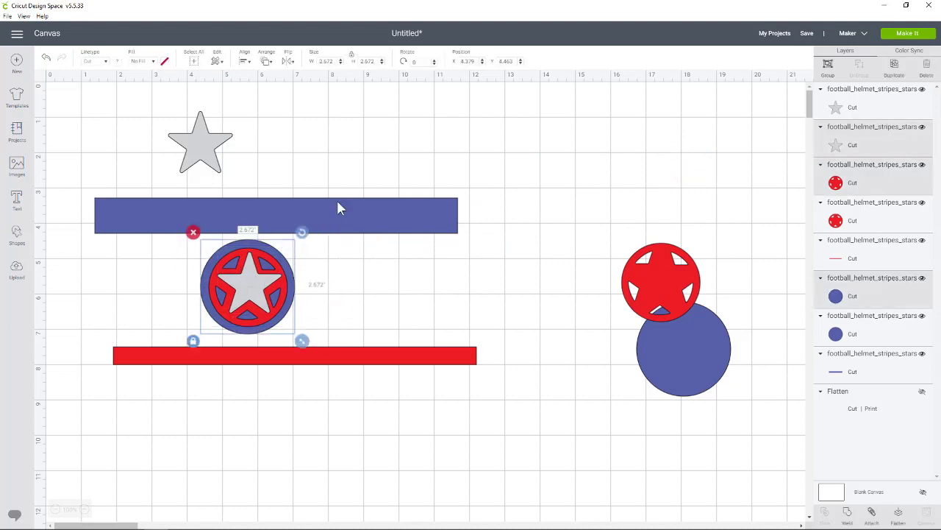
left_click(249, 63)
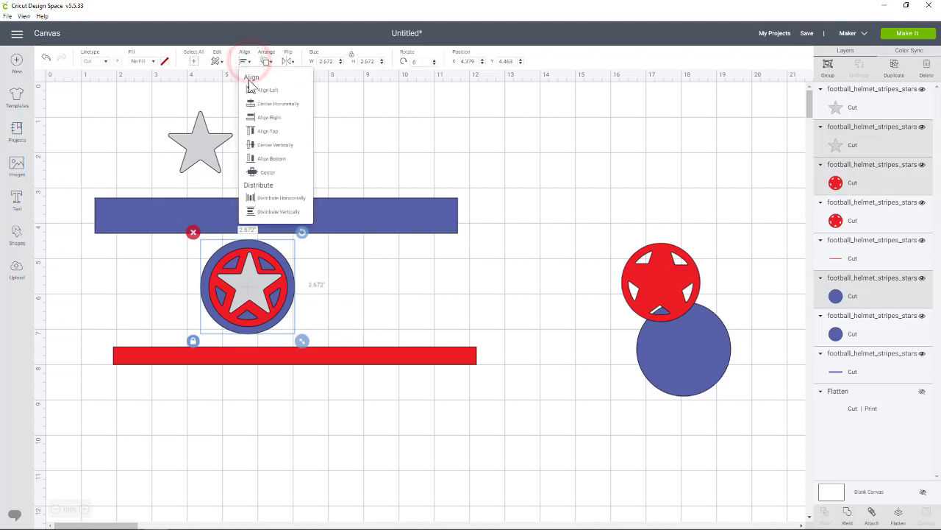
left_click(255, 178)
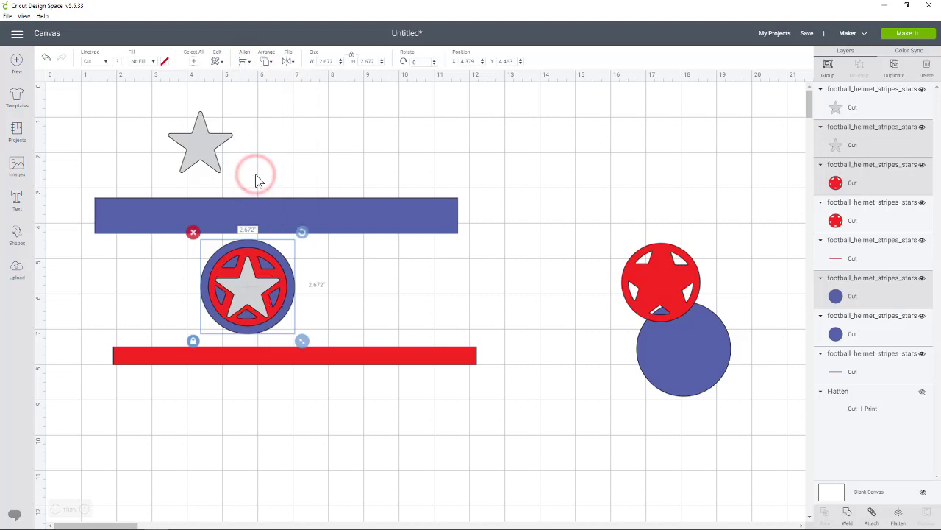
left_click(335, 305)
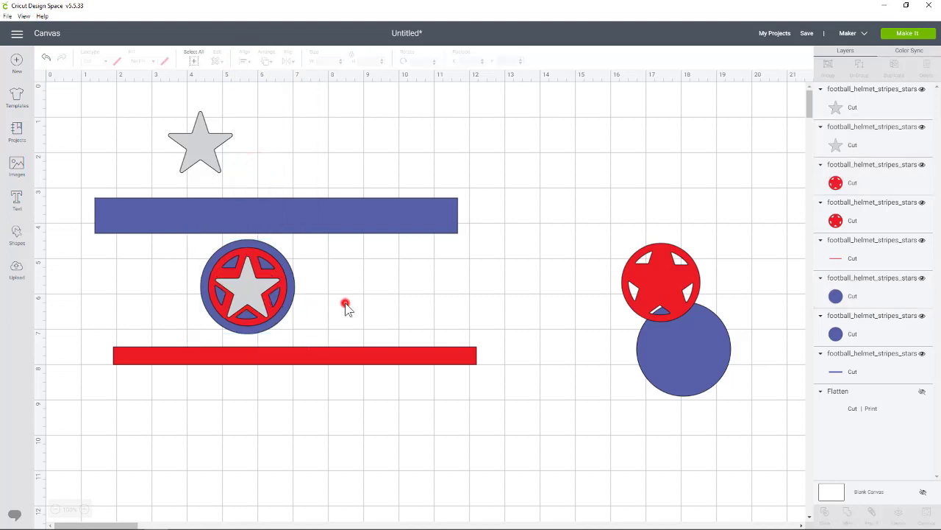
- Shift the blue stripe right, and move the spare grey star beside the red star-cut circle
left_click(245, 286)
left_click_drag(245, 286, 247, 286)
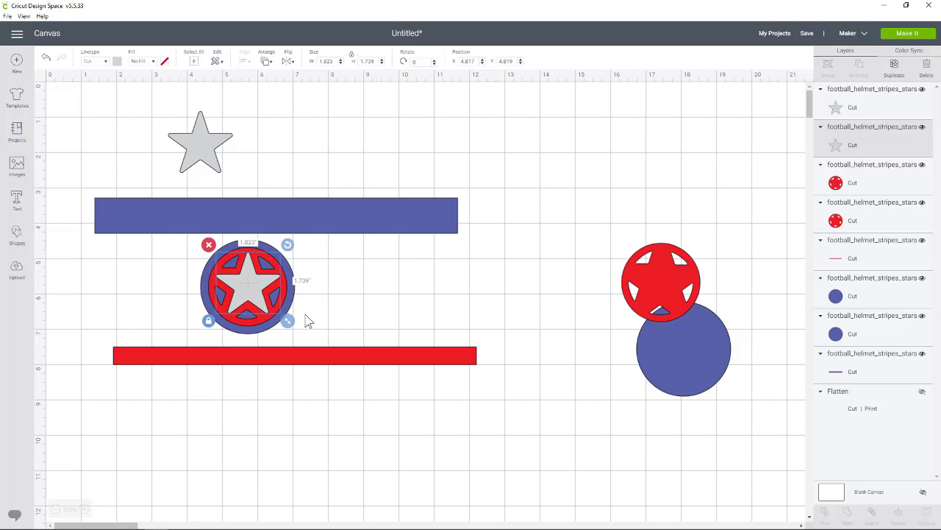
left_click_drag(304, 229, 547, 183)
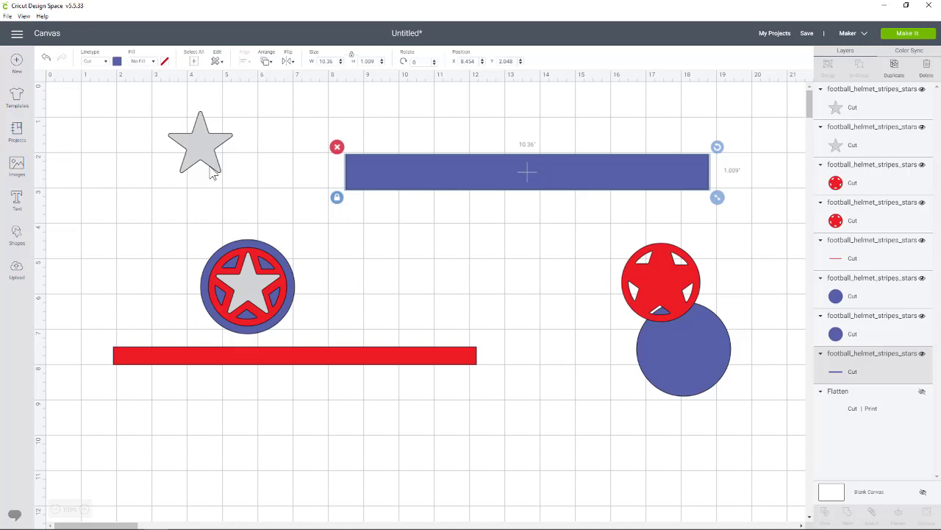
left_click_drag(211, 171, 586, 317)
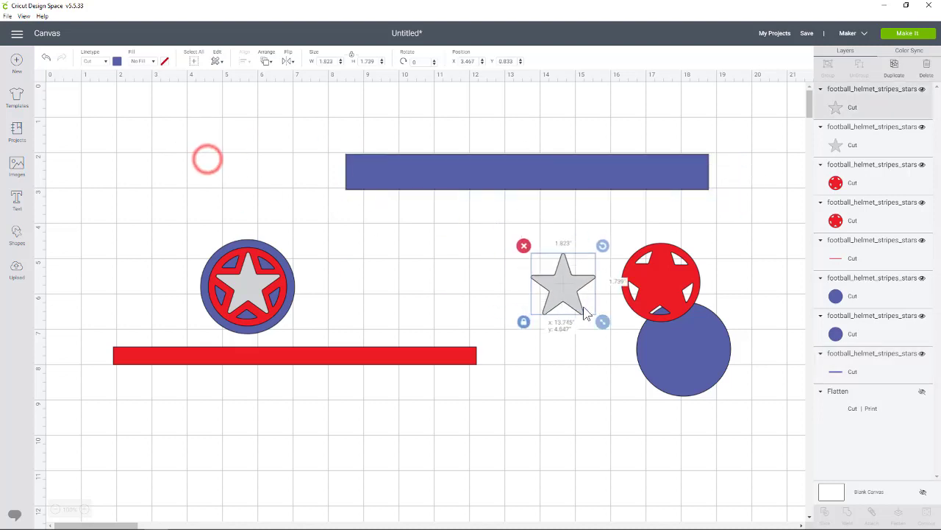
left_click(255, 293)
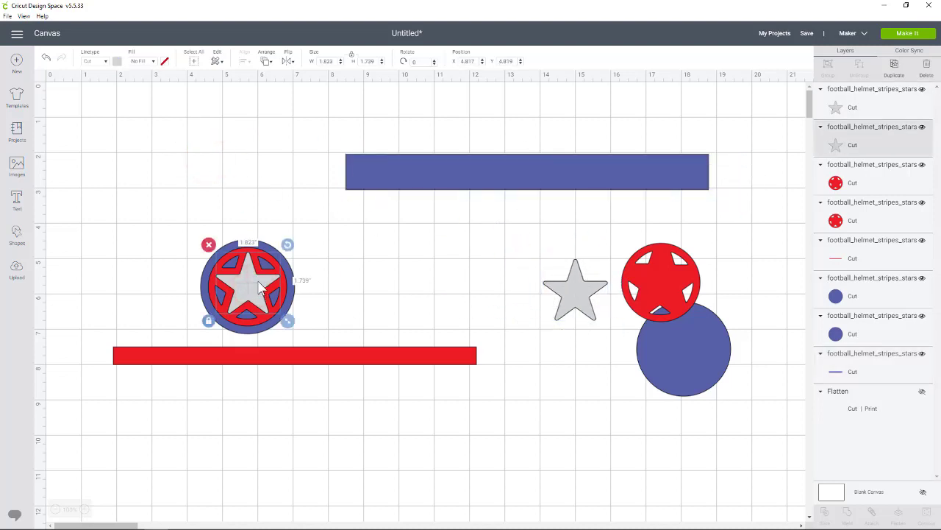
- Make the emblem's star white and its outer circle dark green
left_click(116, 63)
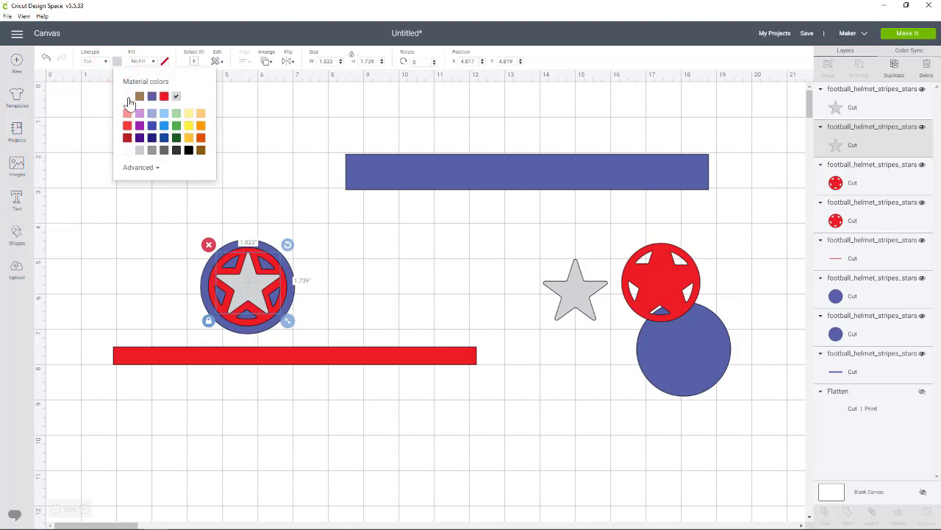
left_click(128, 98)
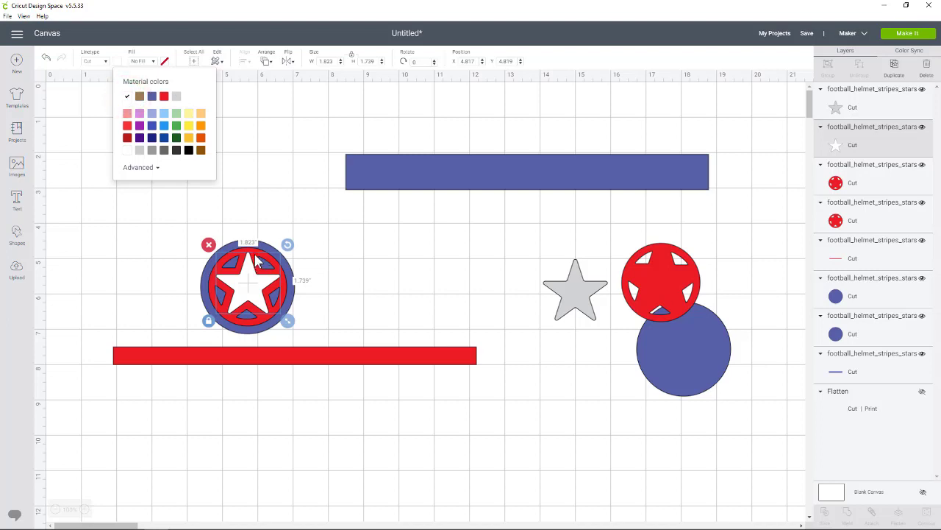
left_click(291, 290)
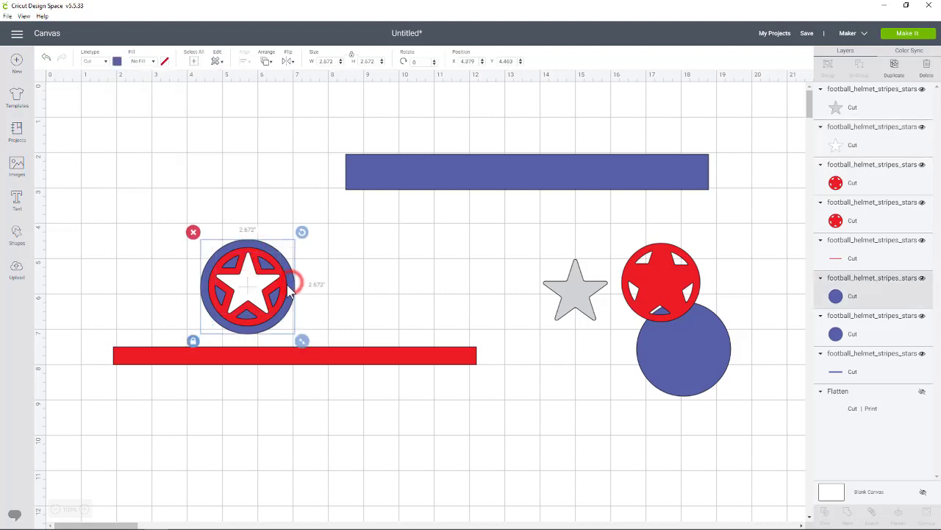
left_click(116, 62)
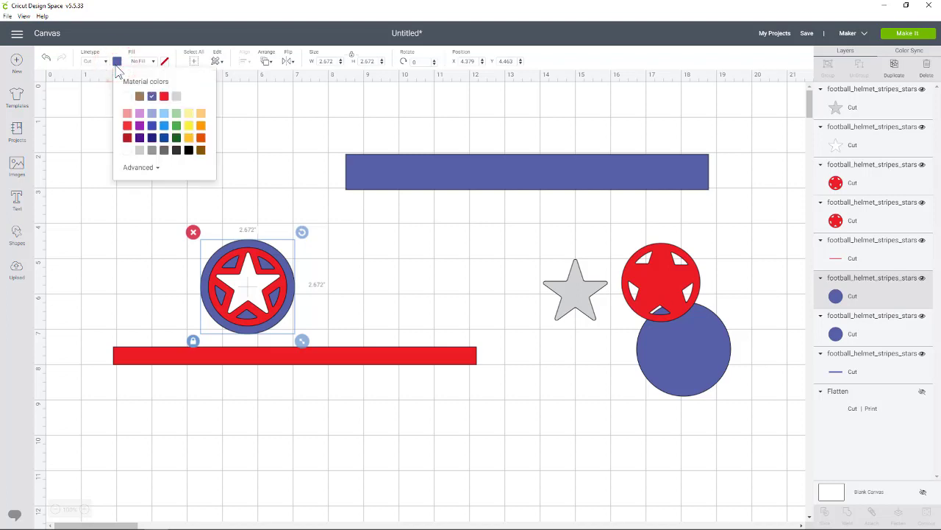
left_click(176, 138)
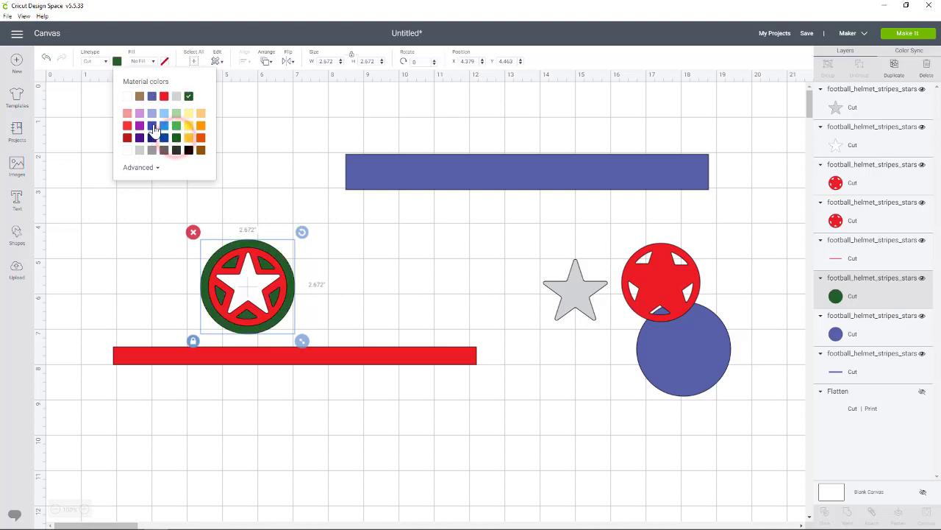
- Make the emblem's star-cut ring golden yellow
left_click(257, 265)
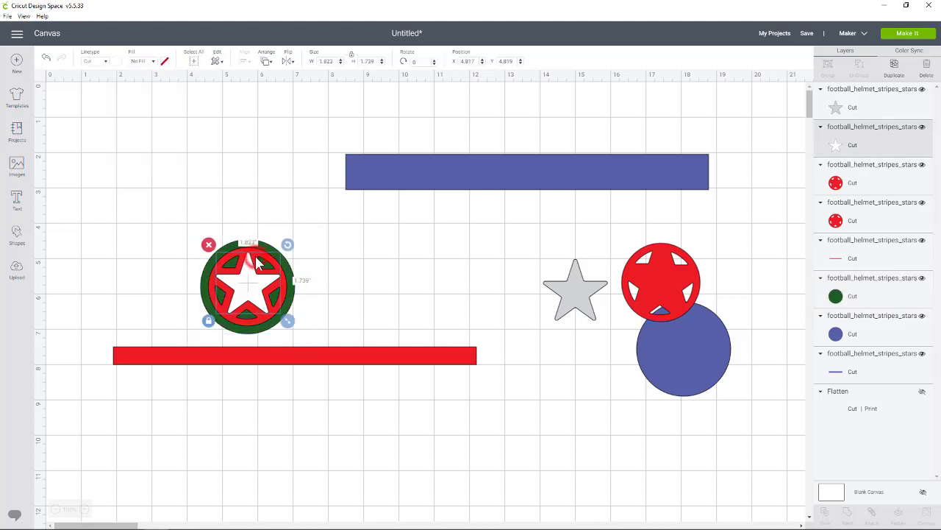
left_click(286, 285)
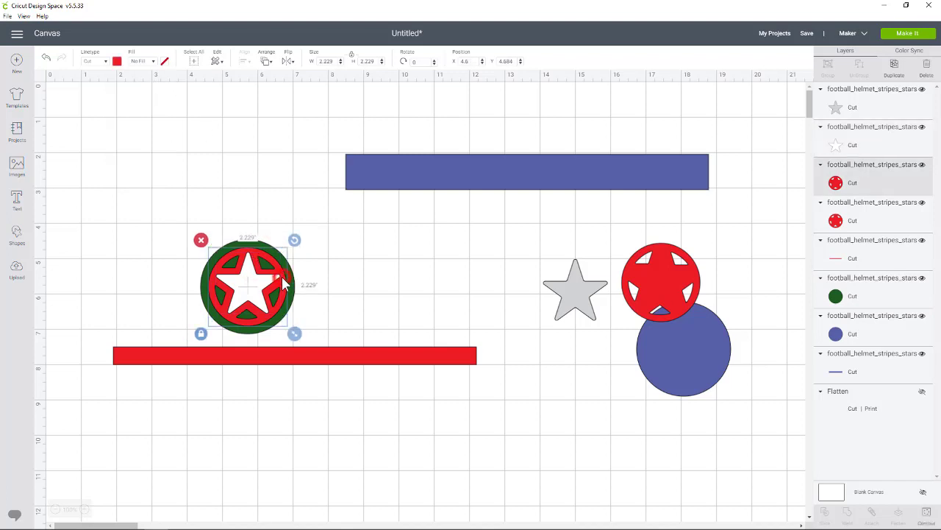
left_click(117, 62)
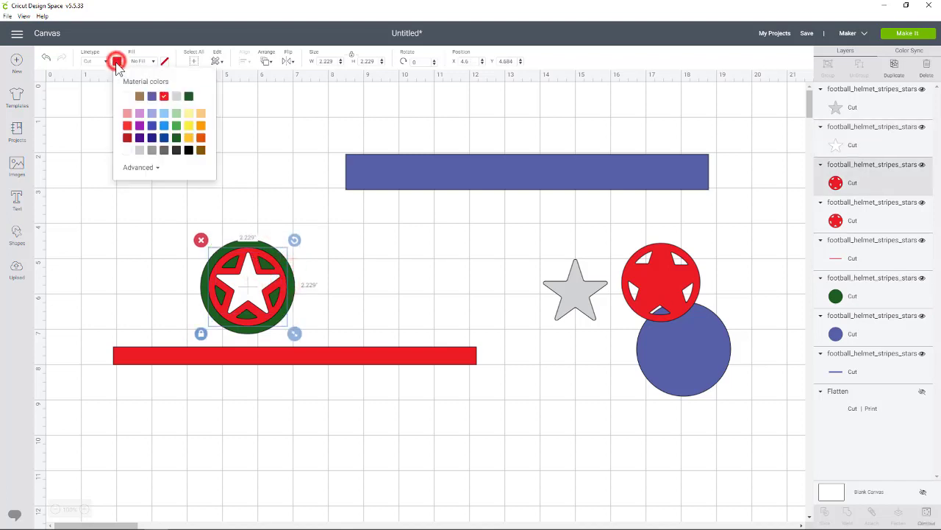
left_click(190, 137)
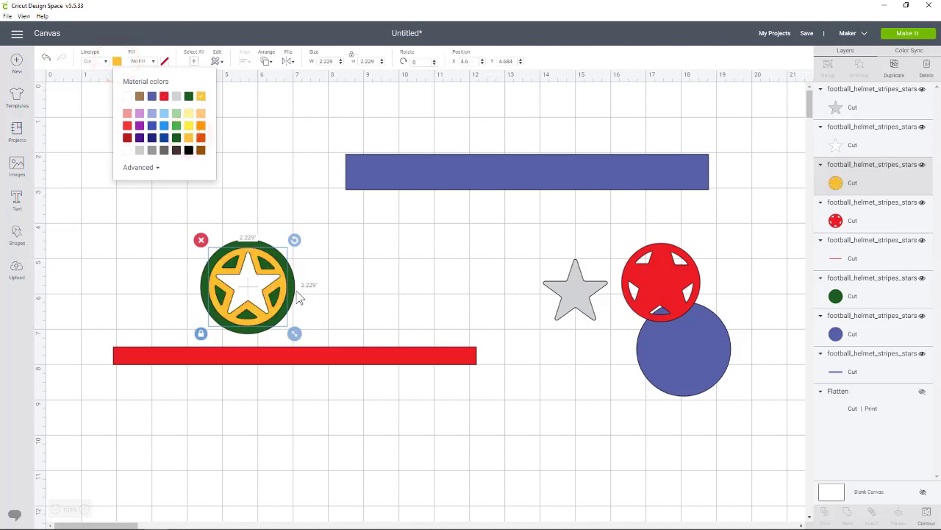
left_click(325, 300)
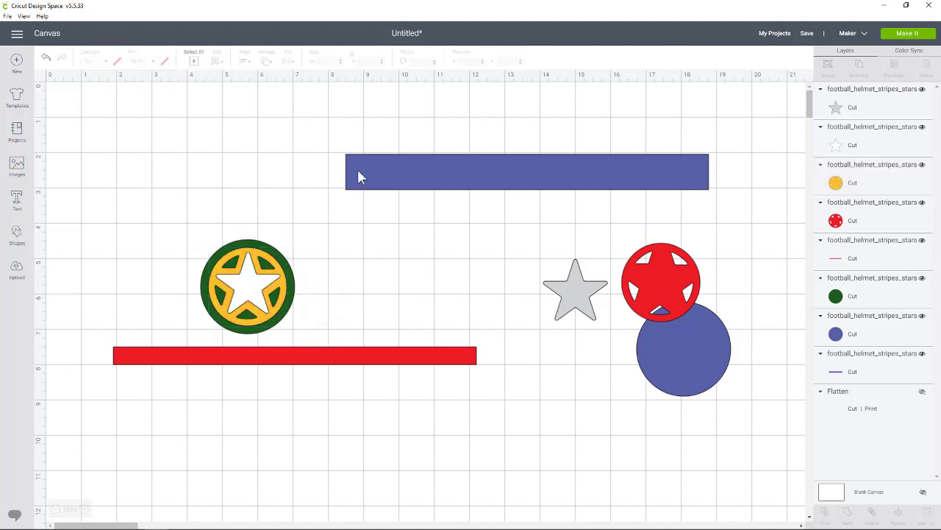
- Move the blue stripe above the emblem, then use Color Sync to make it dark green and the red stripe yellow
left_click_drag(360, 177, 191, 197)
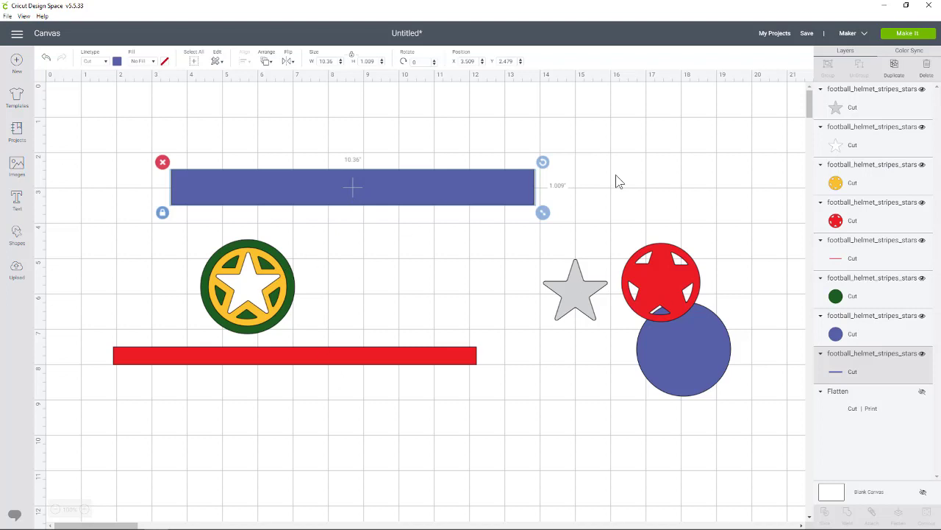
left_click(909, 53)
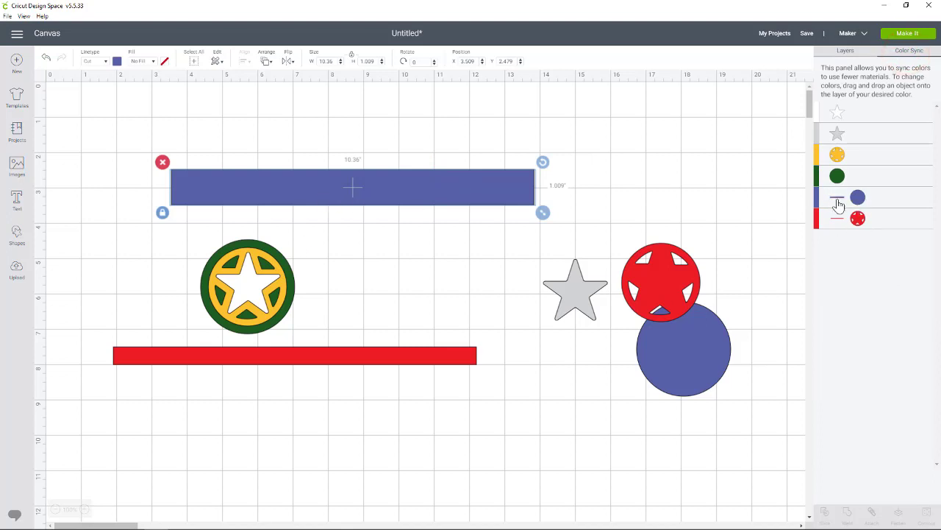
left_click_drag(836, 200, 859, 181)
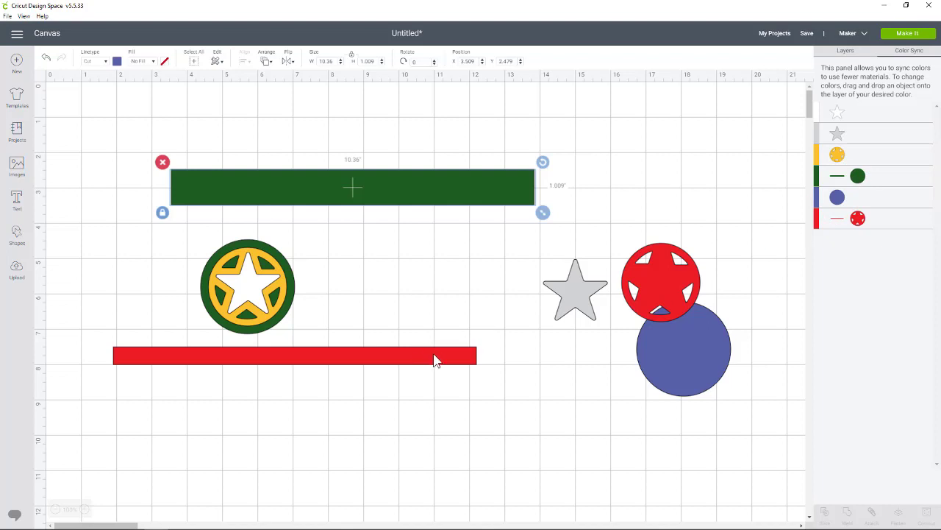
left_click_drag(836, 223, 838, 155)
- Stack the yellow stripe on the green one, centred vertically and horizontally
left_click(342, 410)
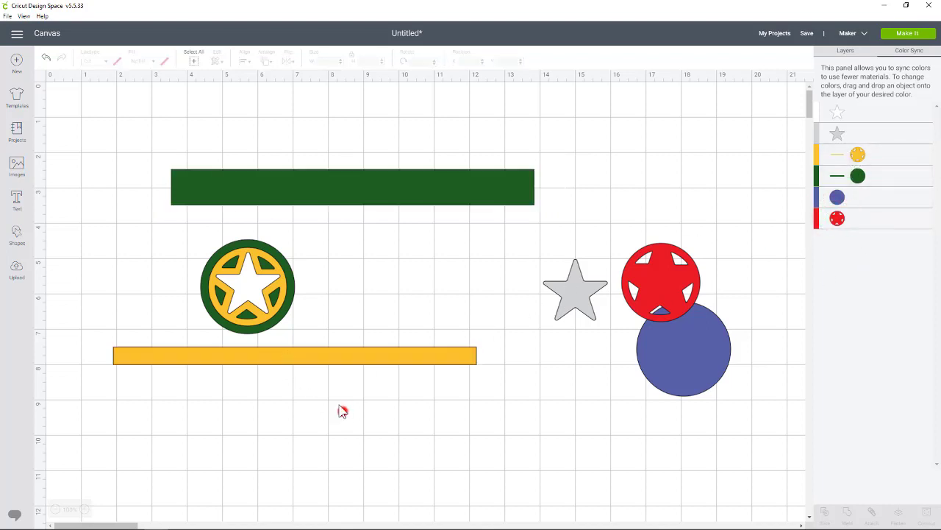
left_click_drag(291, 357, 351, 192)
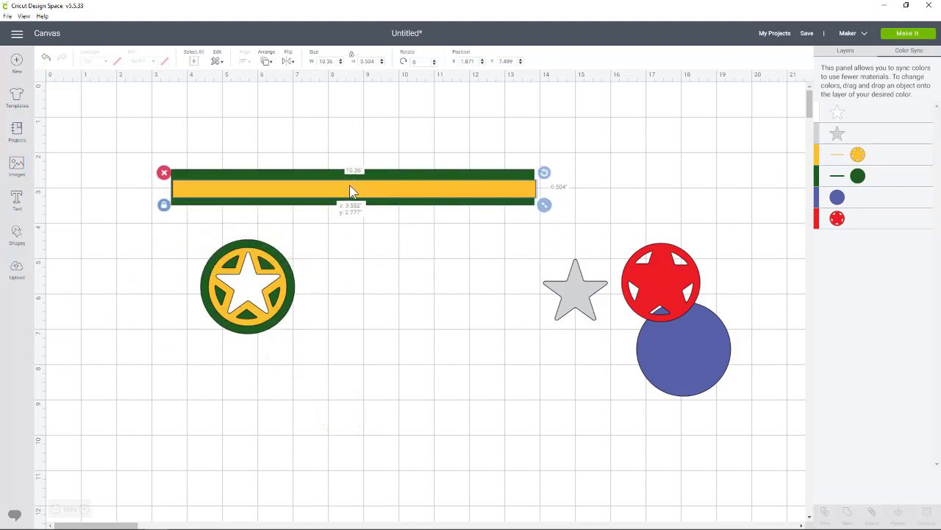
left_click_drag(137, 150, 604, 215)
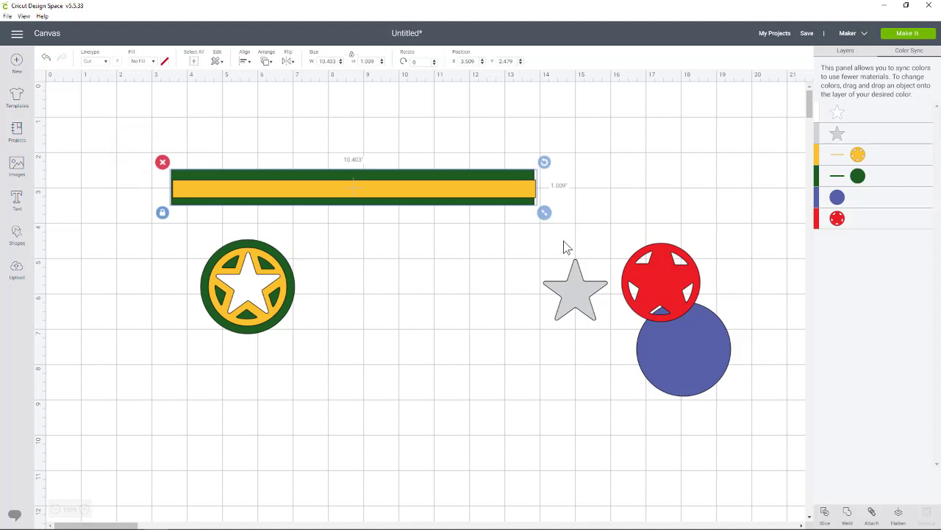
left_click(249, 64)
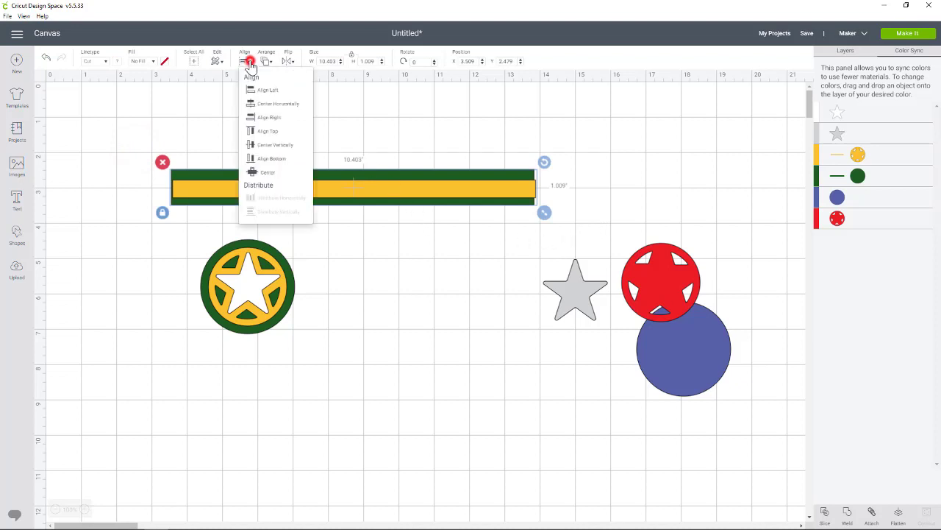
left_click(258, 146)
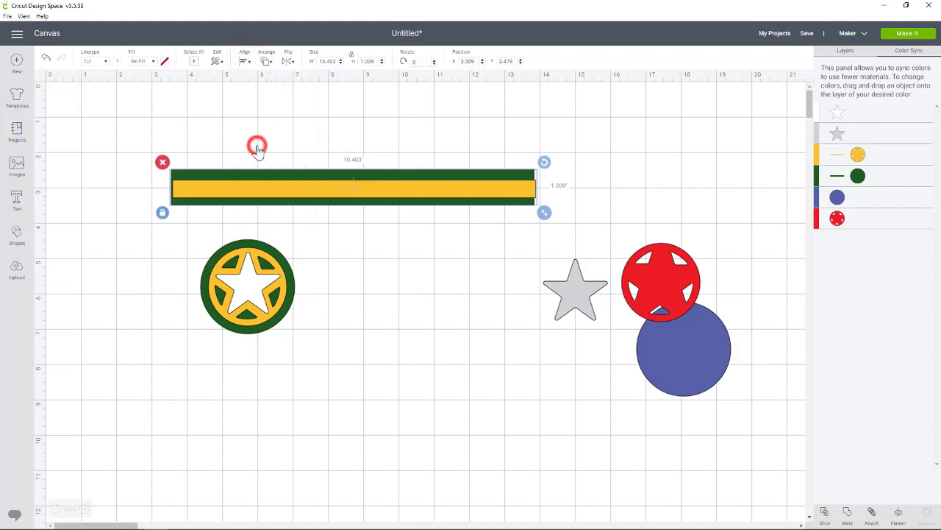
left_click(245, 64)
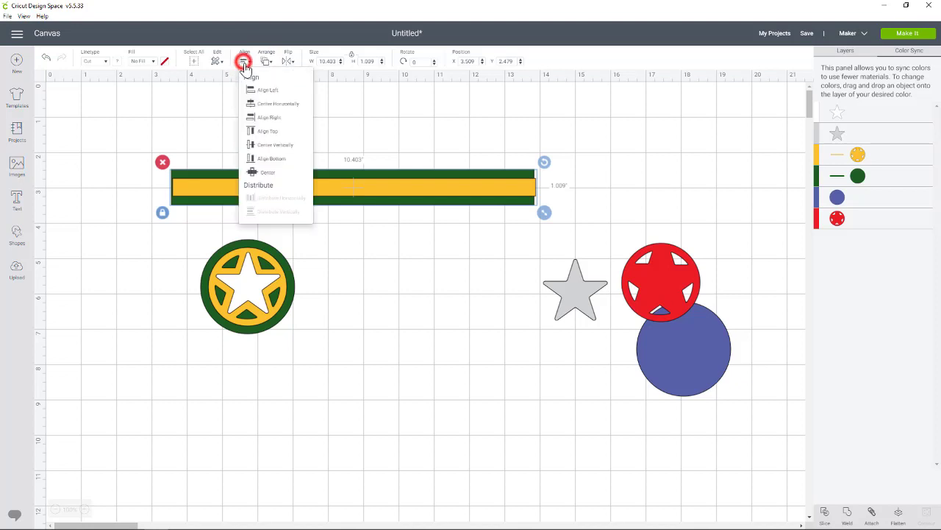
left_click(259, 105)
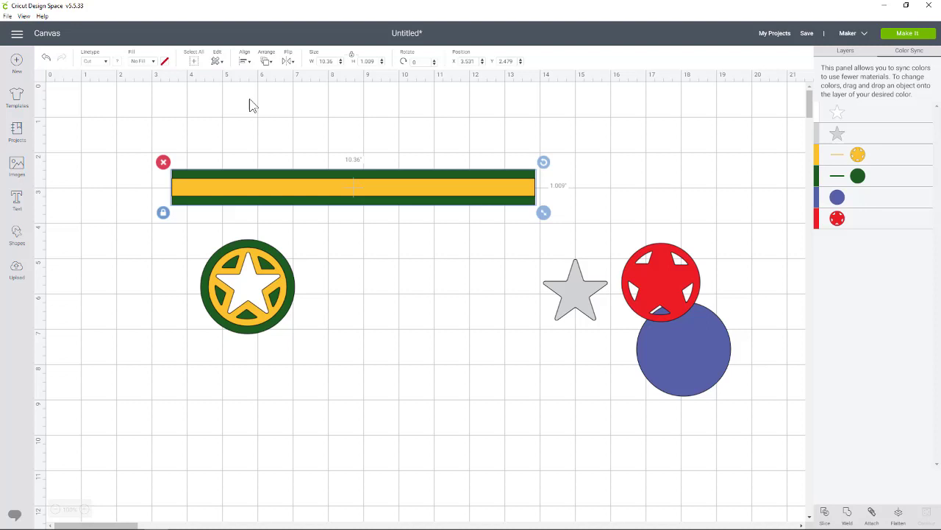
- Move the 10.36-inch two-tone bar left to X 1.725
left_click(246, 63)
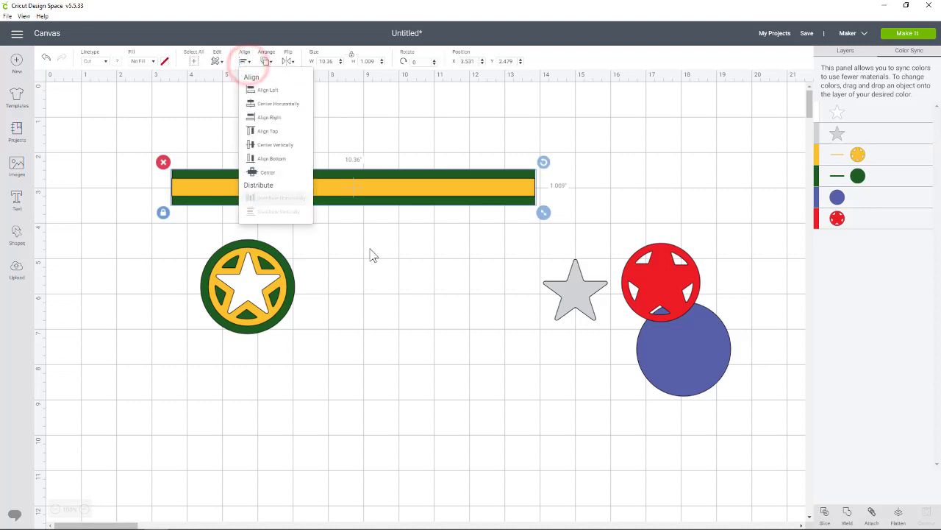
left_click(431, 245)
left_click_drag(548, 220, 130, 138)
left_click_drag(232, 196, 175, 202)
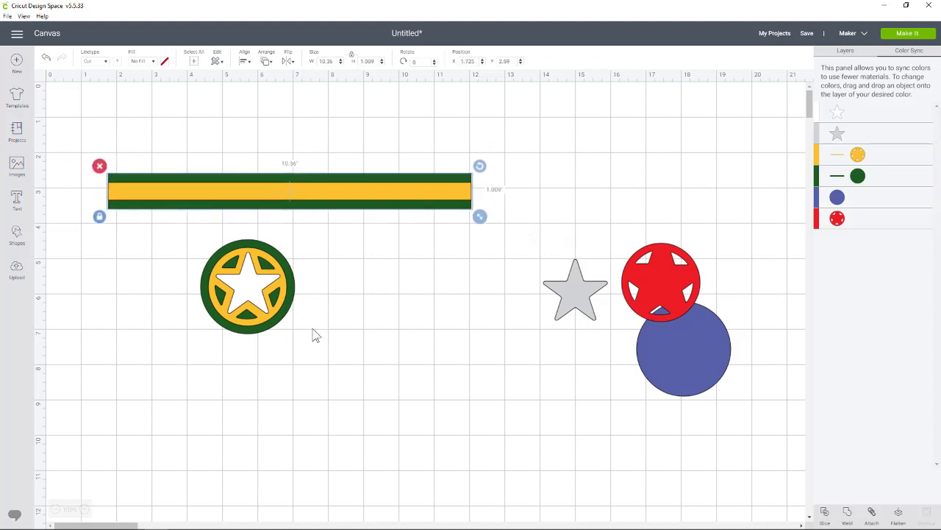
- Delete the spare grey star and the red and blue circles
left_click_drag(315, 358, 168, 231)
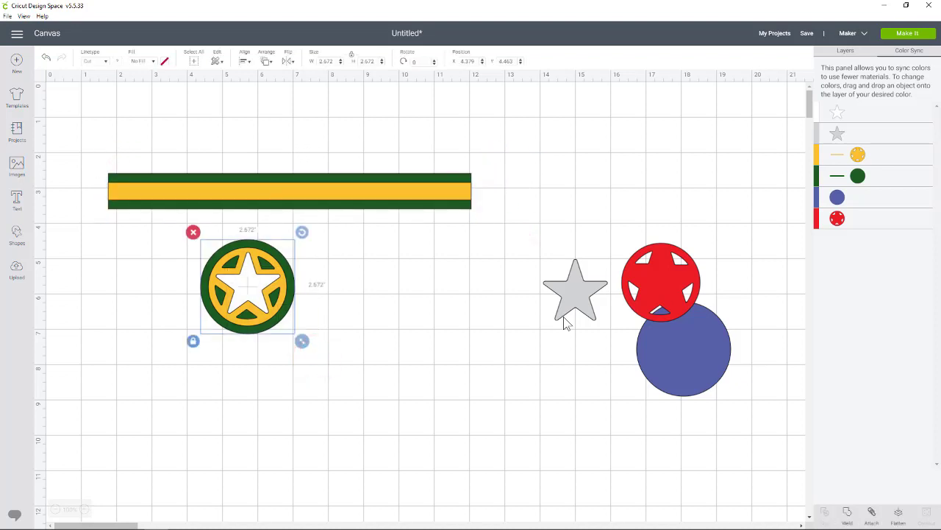
left_click_drag(734, 405, 498, 208)
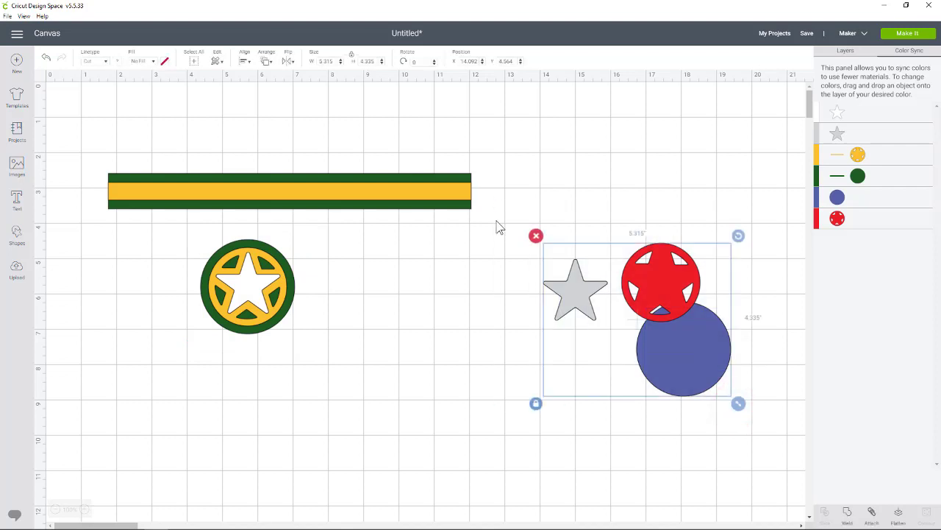
key("Delete")
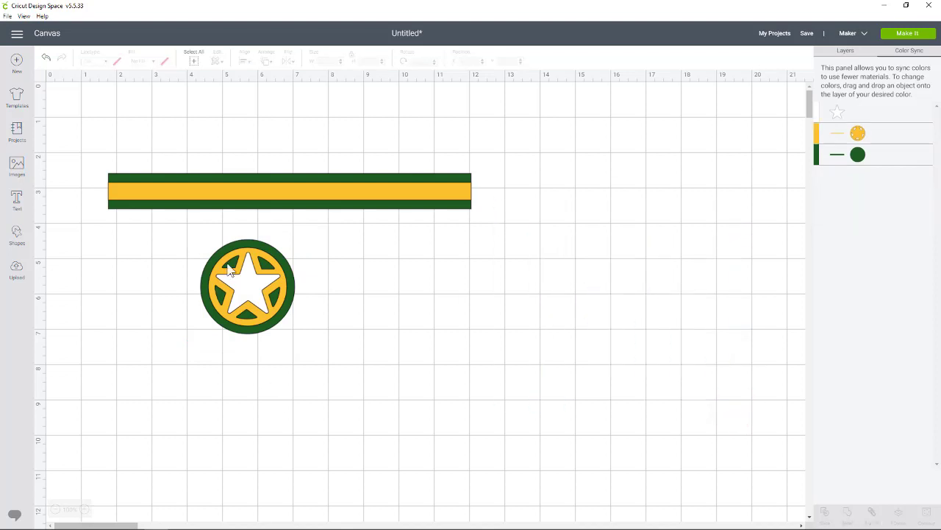
- Flatten the star badge and the two-tone striped bar into single layers
left_click_drag(315, 358, 150, 220)
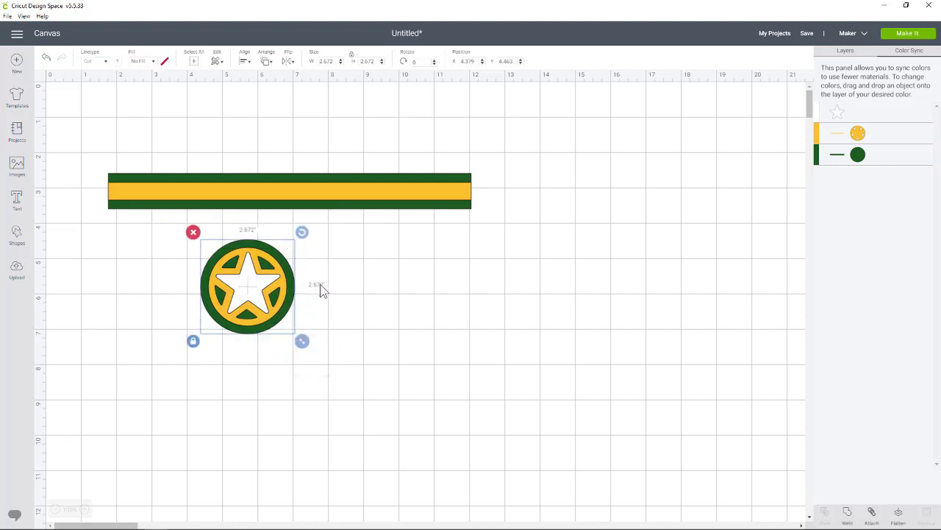
right_click(252, 298)
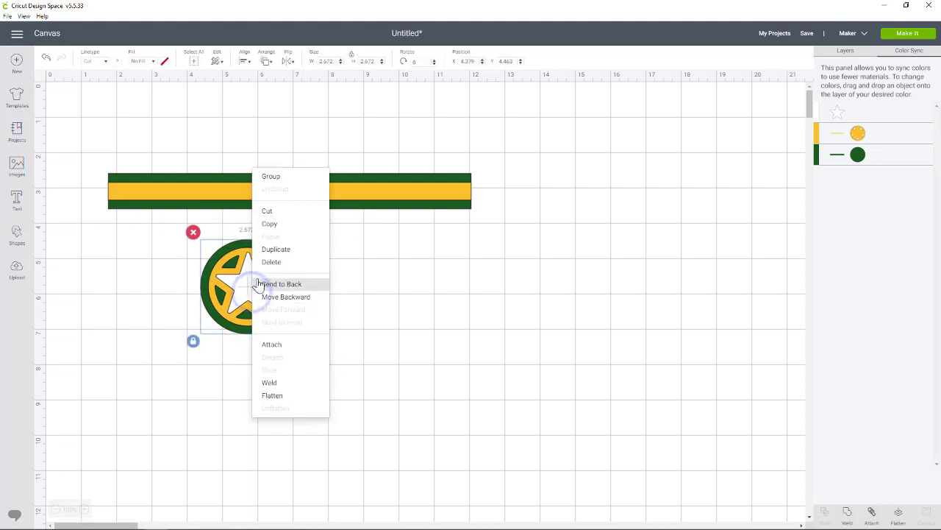
left_click(266, 395)
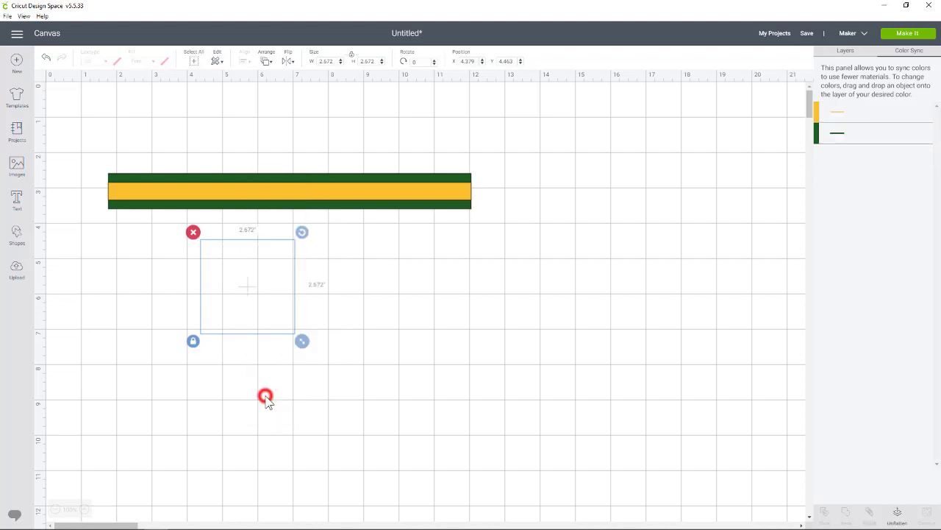
left_click_drag(91, 154, 478, 225)
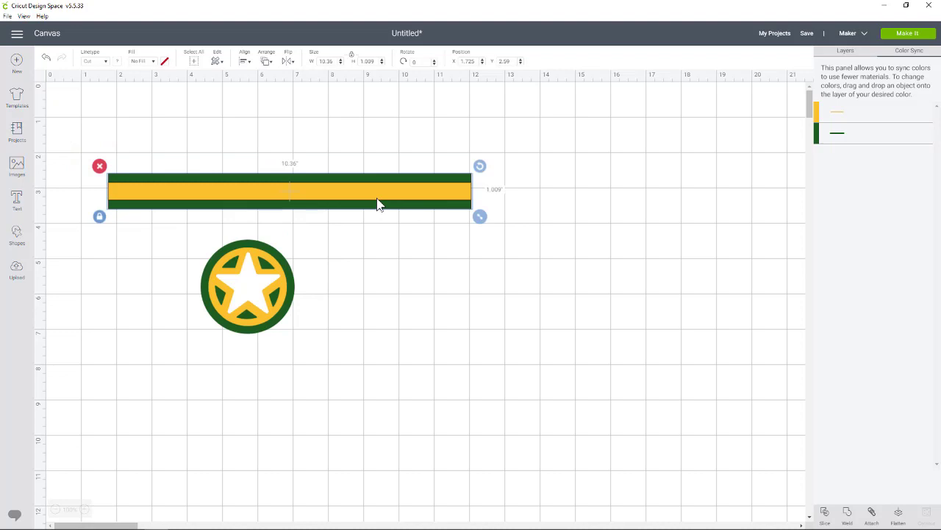
right_click(377, 204)
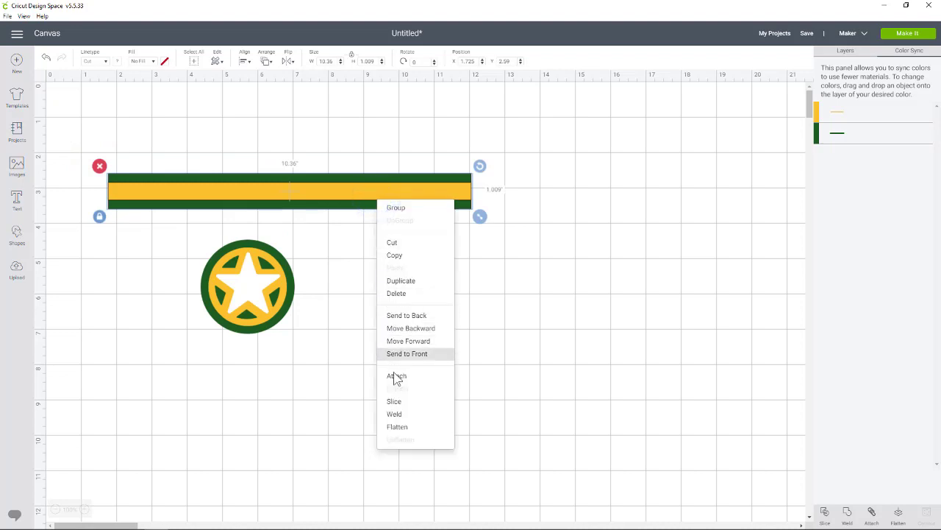
left_click(390, 427)
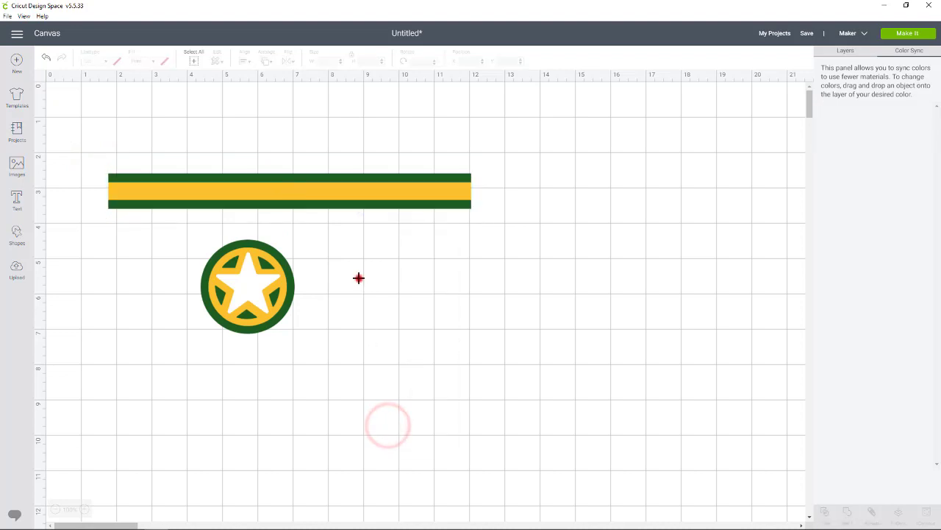
- Try Make It and check the bar's warning: 10.36 in exceeds the 6.75 x 9.25 in maximum
left_click(897, 32)
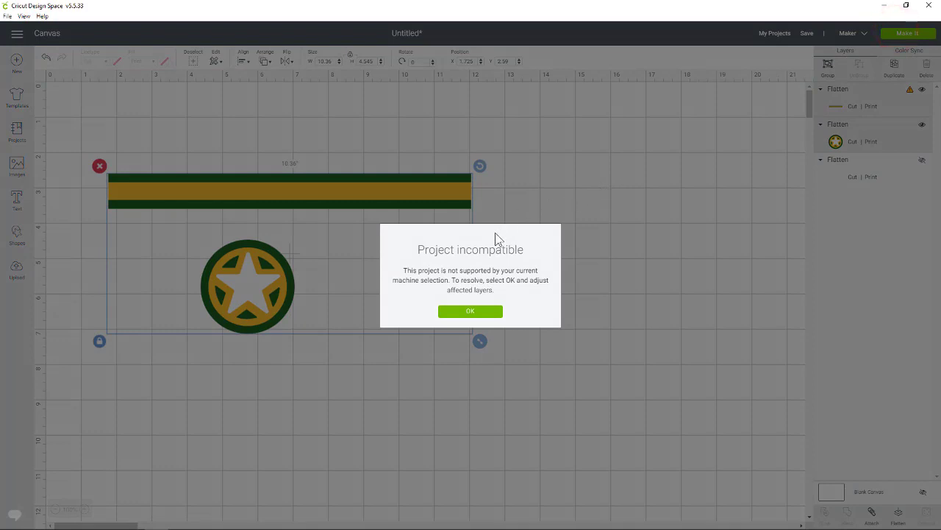
left_click(465, 312)
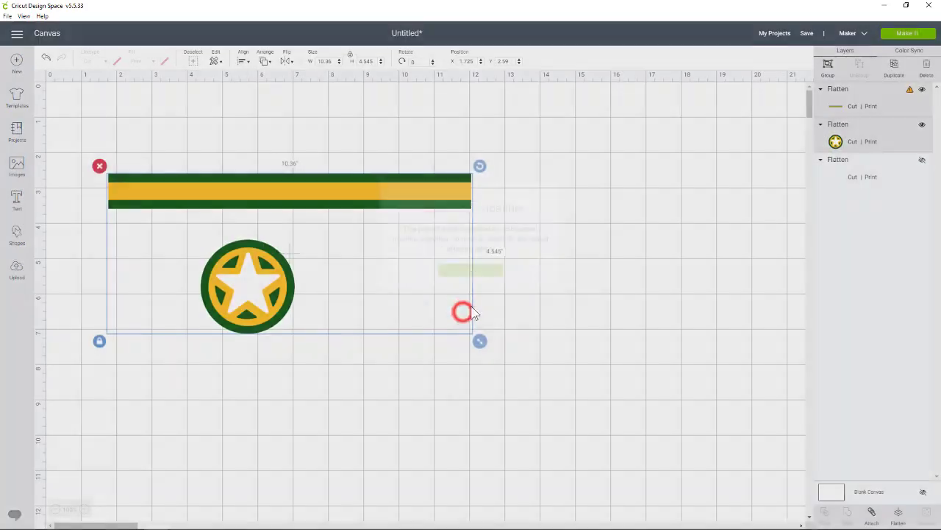
left_click(338, 340)
left_click_drag(330, 358, 223, 231)
left_click(217, 193)
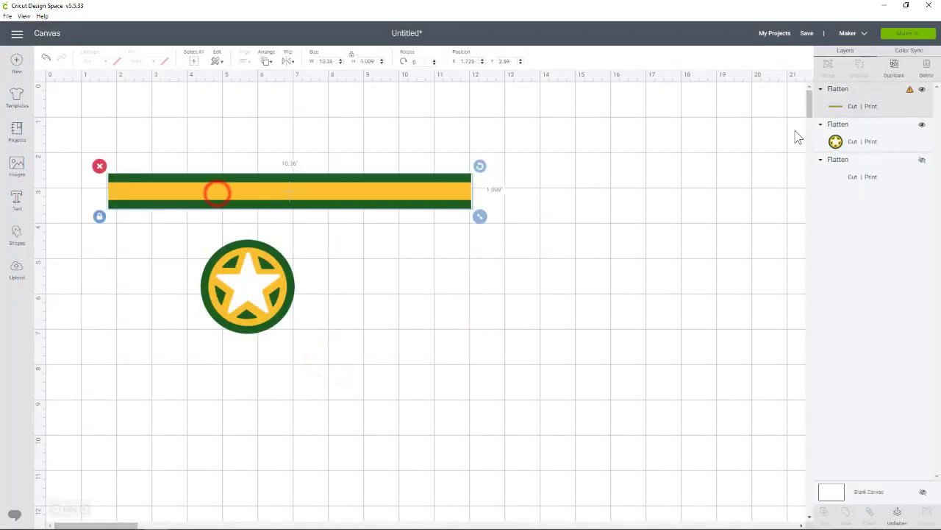
left_click(911, 92)
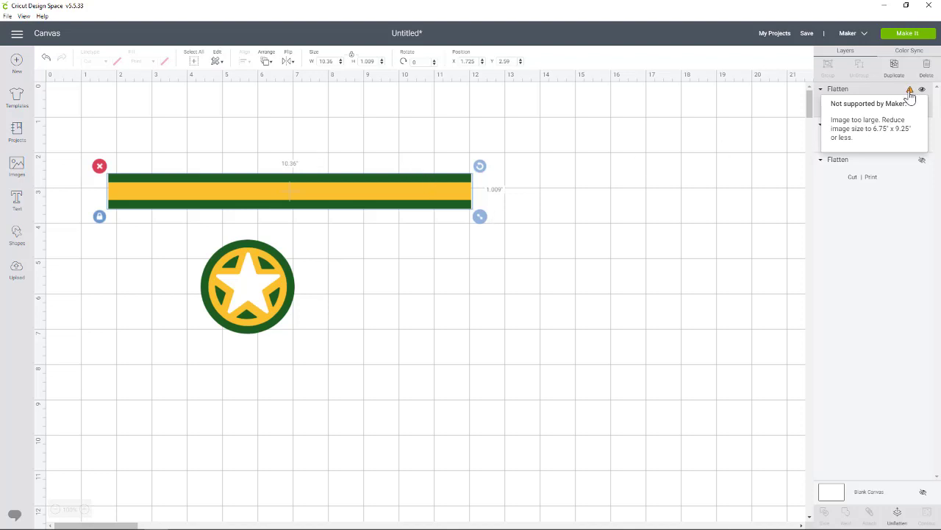
- Hide the striped bar and duplicate the star badge, placing the copy beside it at X 7.74, Y 4.505
left_click(671, 216)
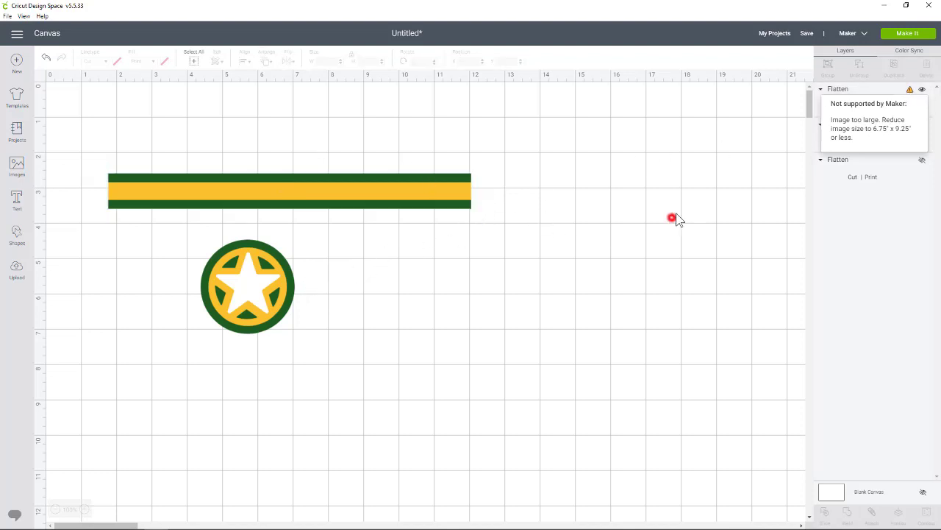
left_click(922, 89)
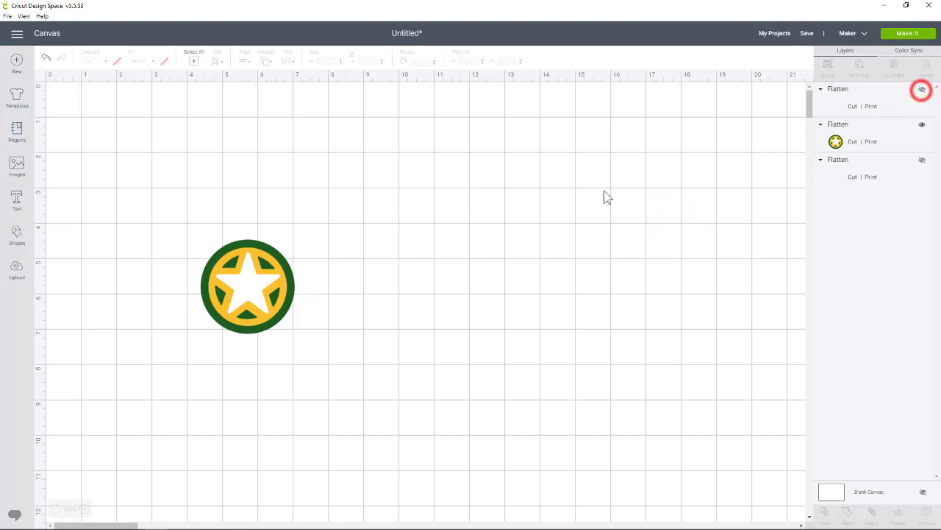
left_click(232, 290)
right_click(248, 300)
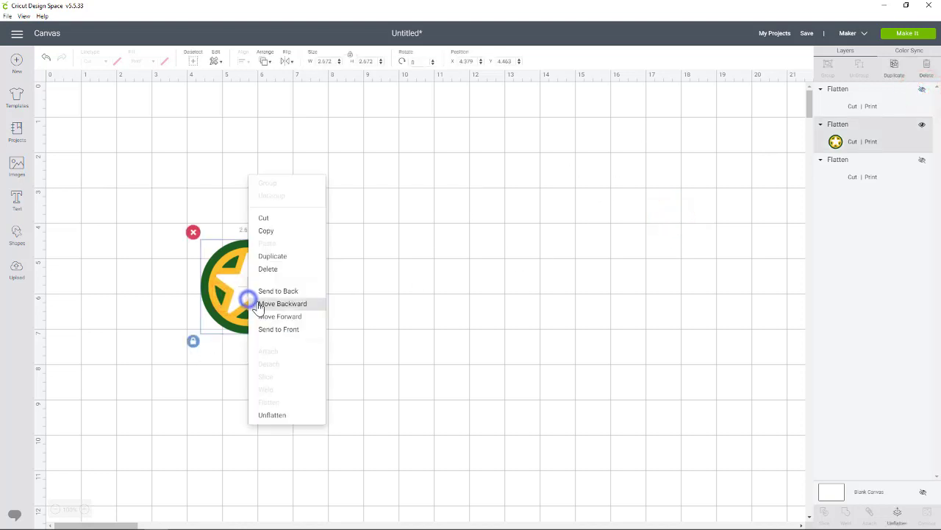
left_click(278, 259)
left_click_drag(258, 307, 364, 303)
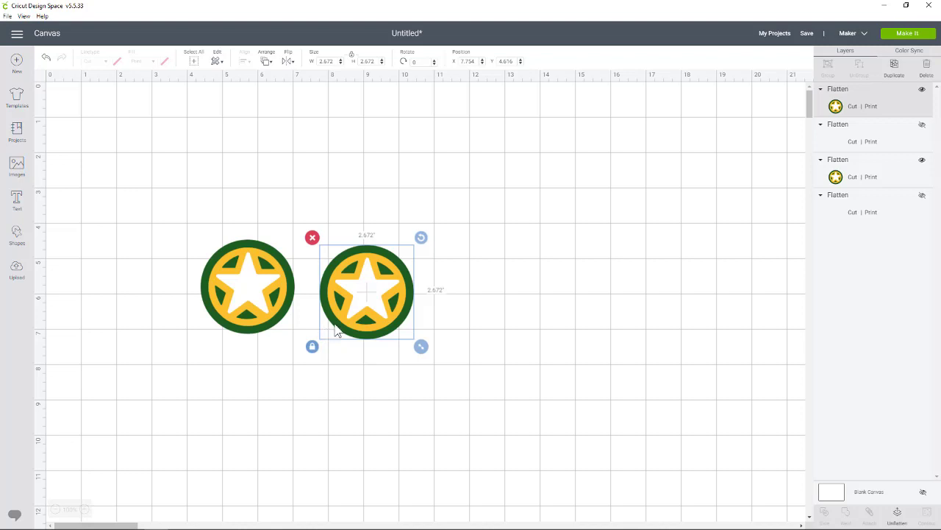
left_click_drag(369, 303, 368, 298)
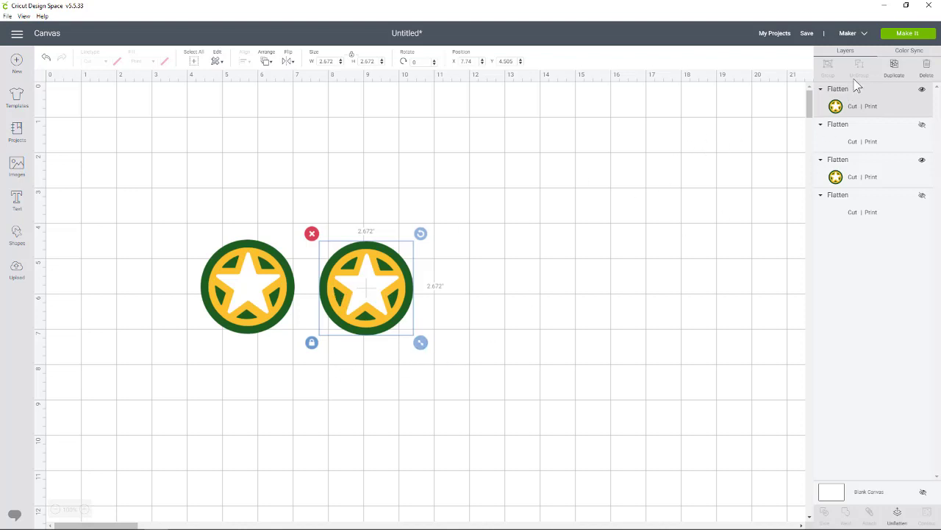
left_click(910, 36)
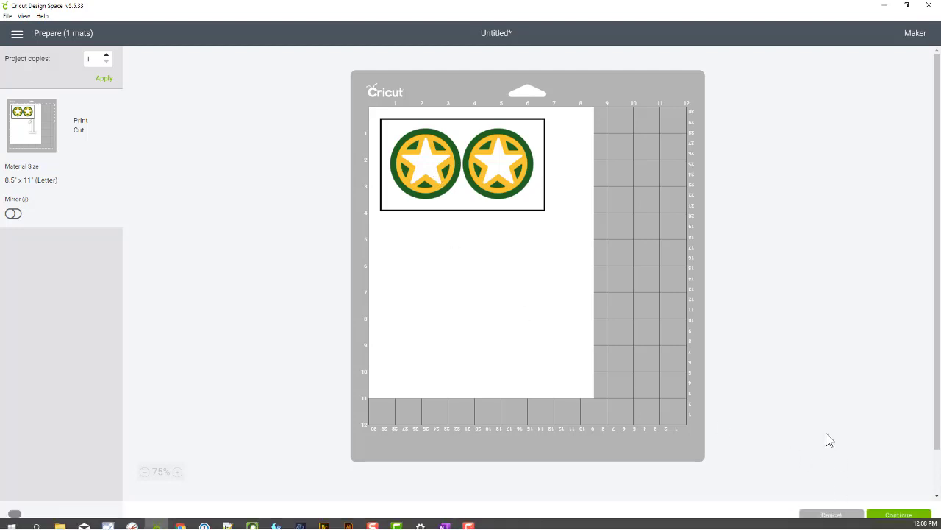
left_click(839, 514)
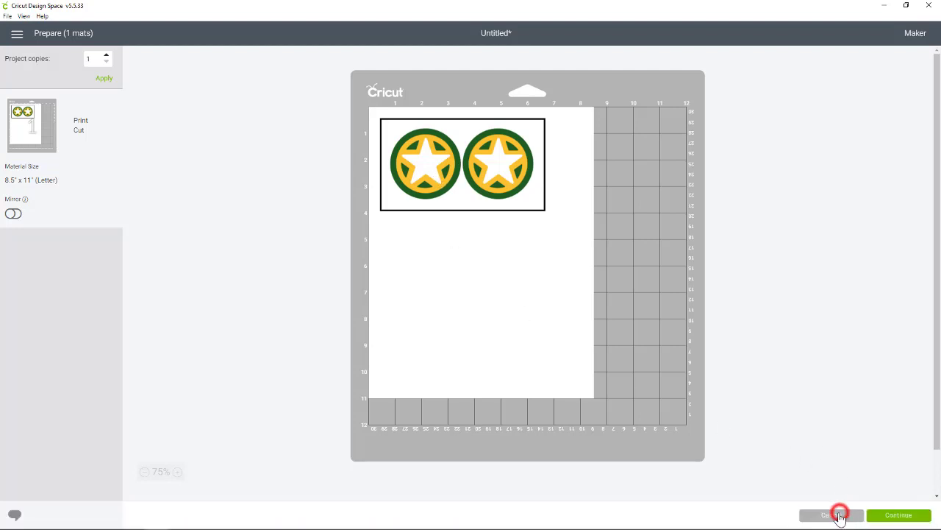
- Move both star badges up-left, setting the second beside the first at X 5.74, Y 1.907
left_click_drag(241, 287, 184, 217)
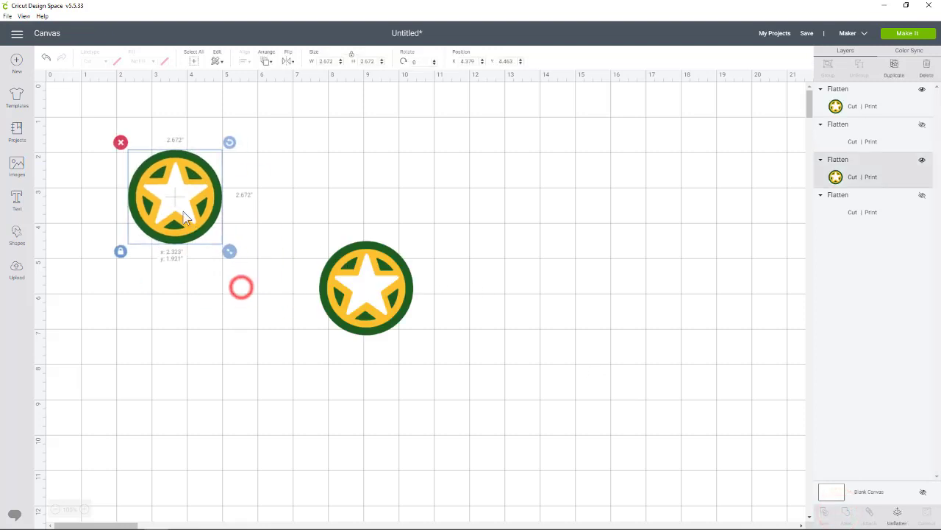
left_click_drag(353, 302, 282, 210)
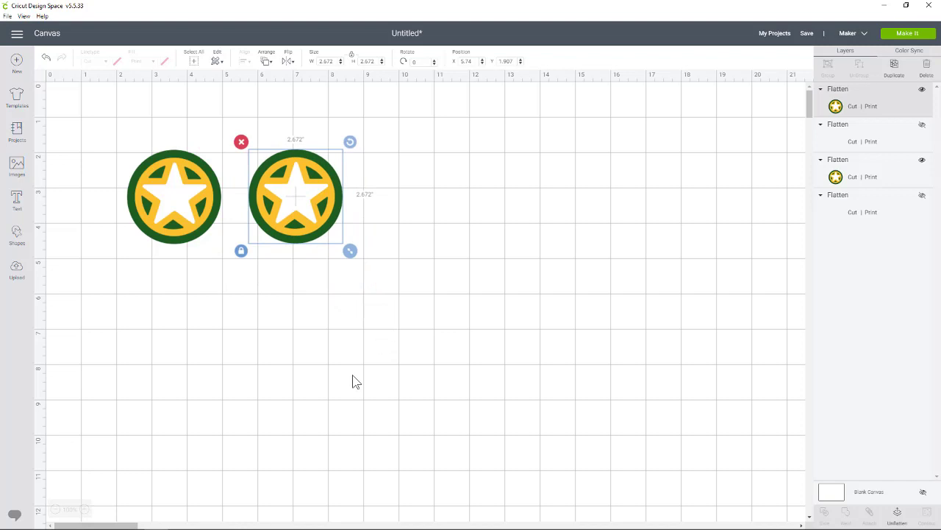